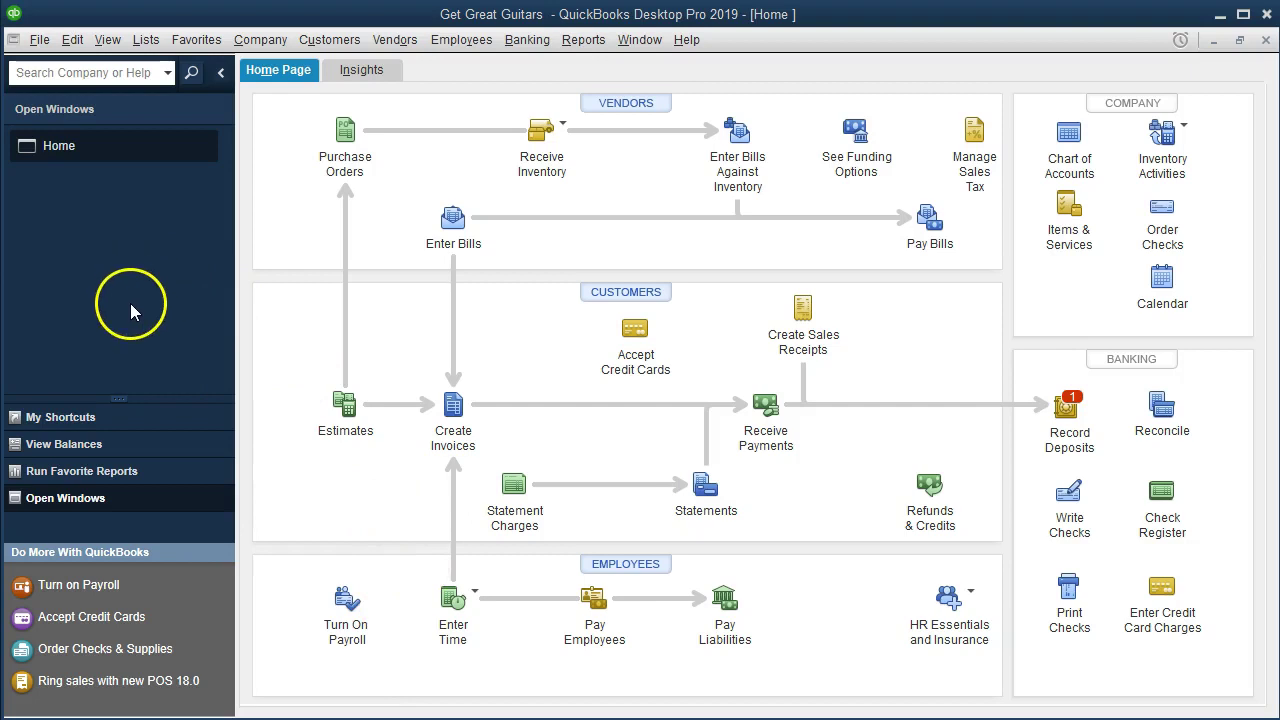
click(104, 40)
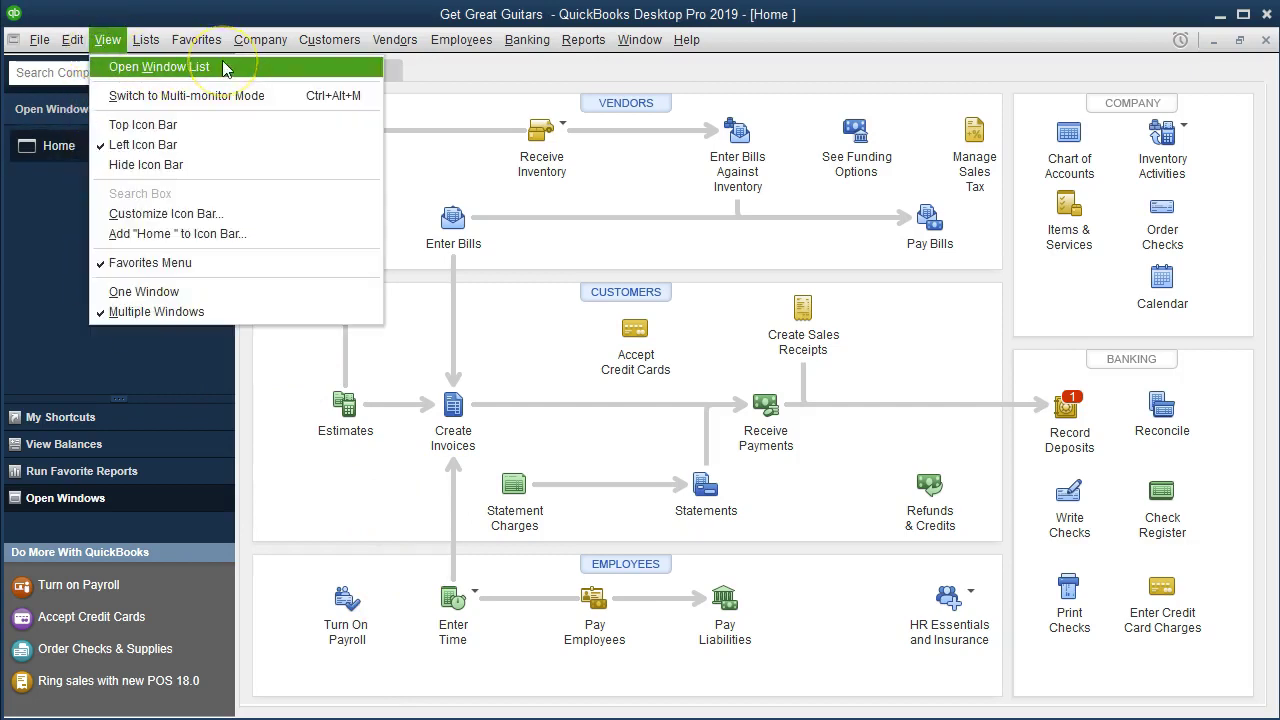
click(40, 248)
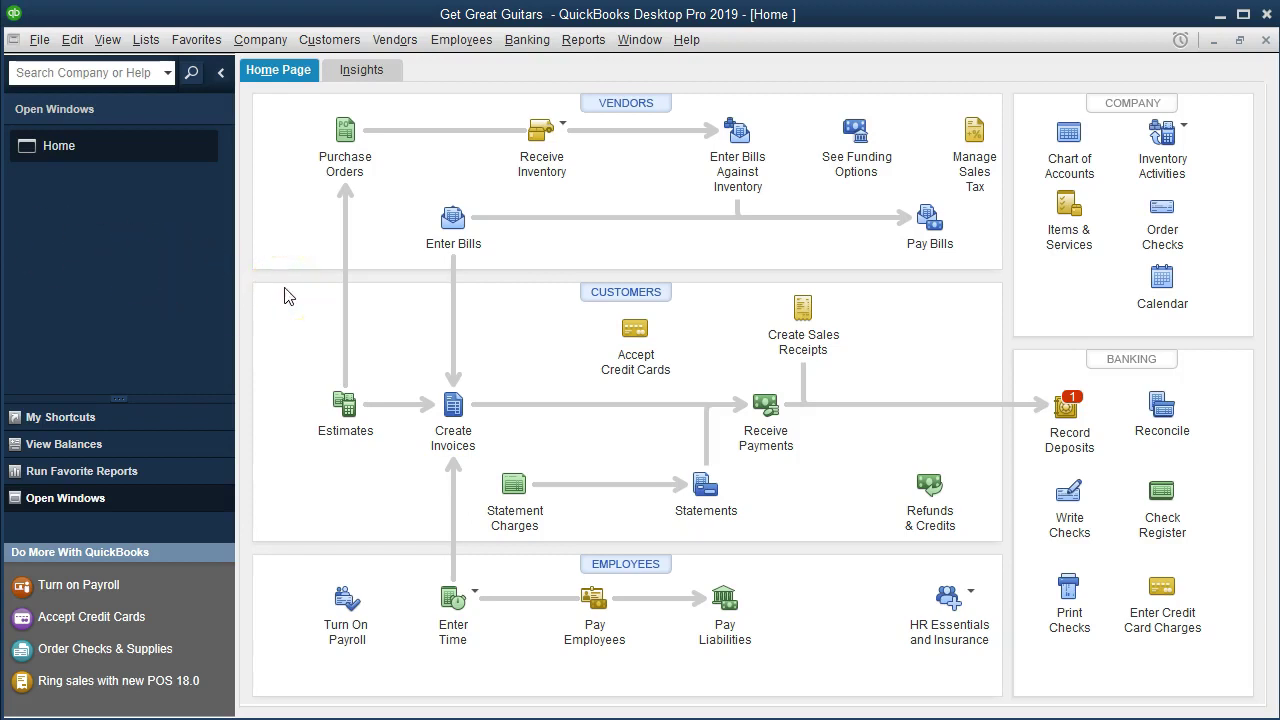
Open the standard Balance Sheet report and set its as-of date to 12/31/2019
click(568, 48)
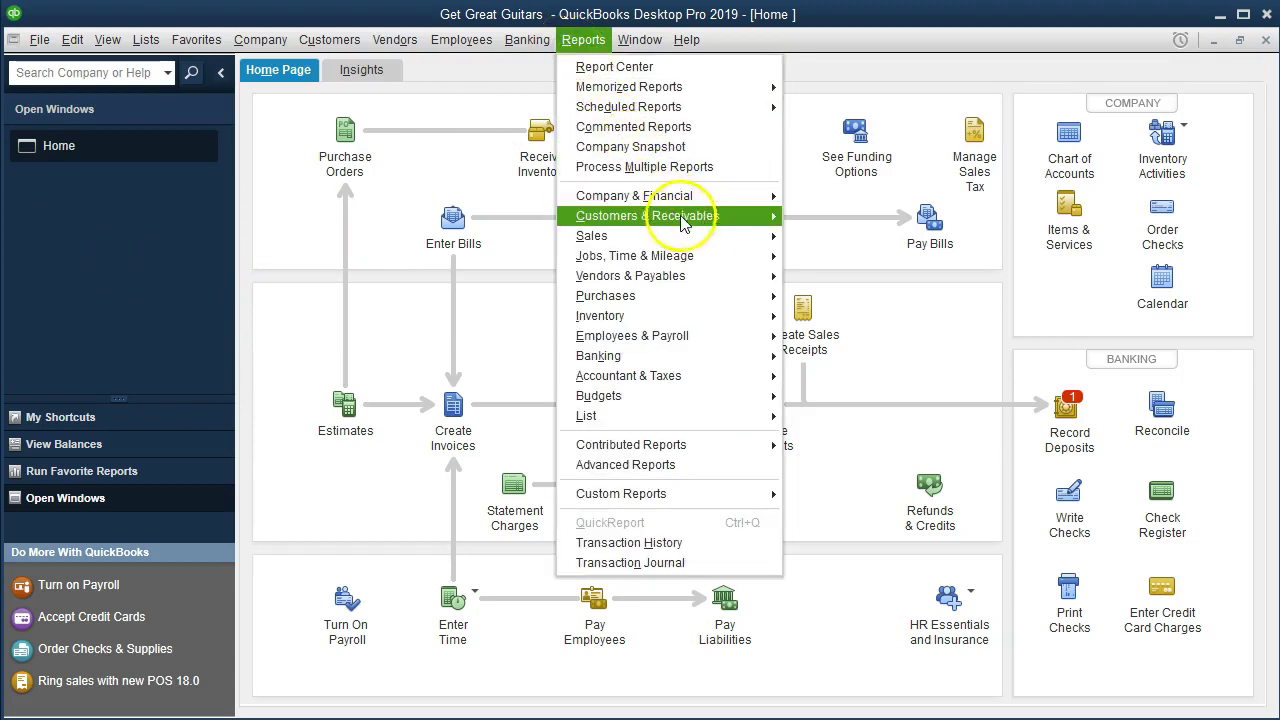
mouse_move(750, 216)
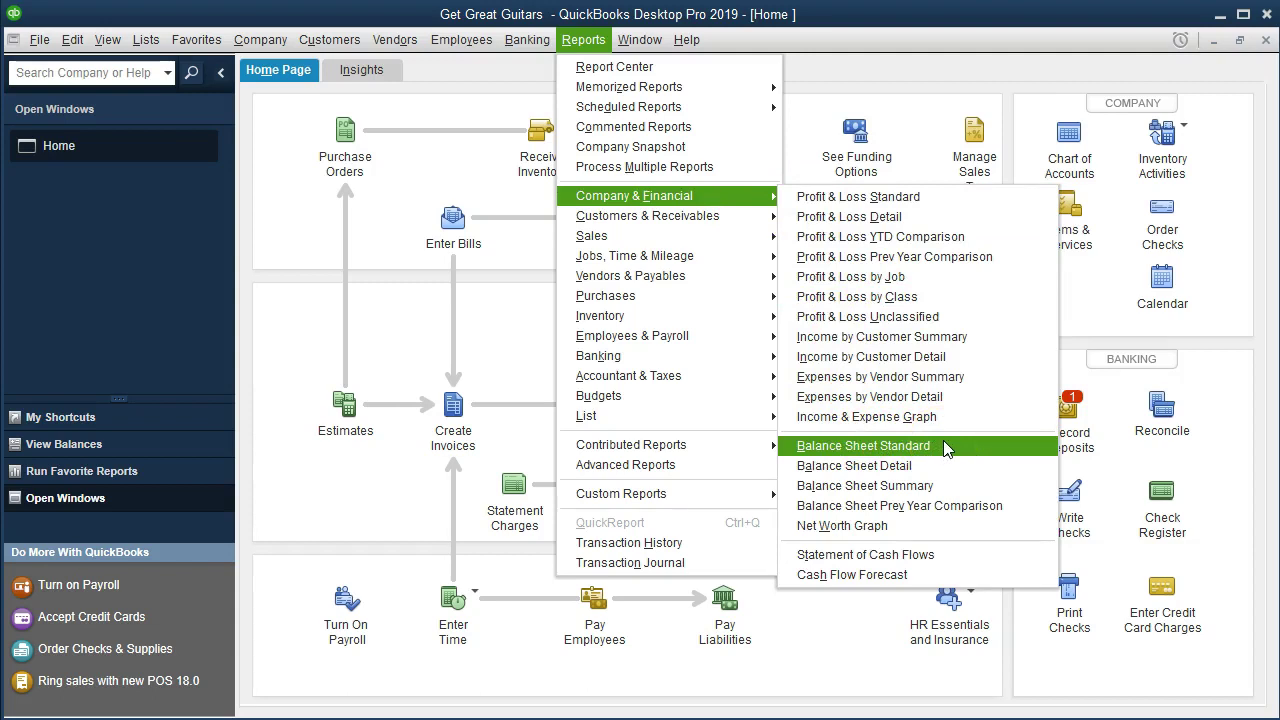
click(944, 442)
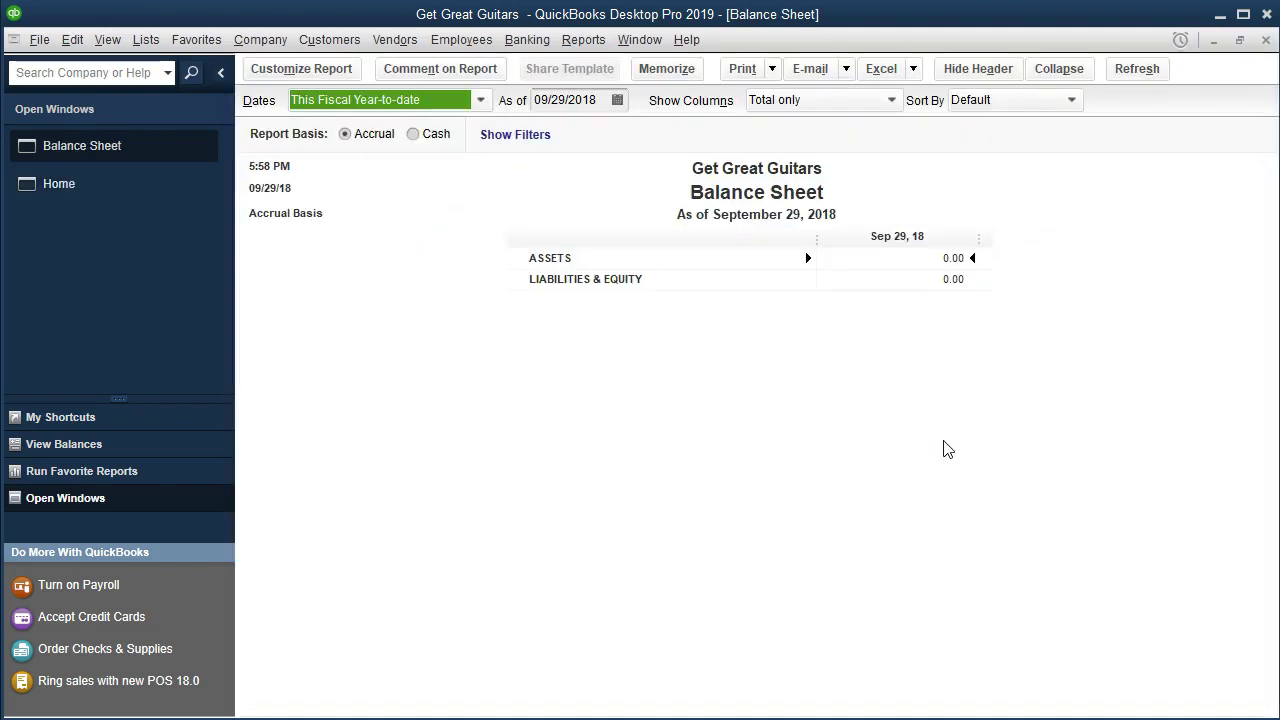
key(Tab)
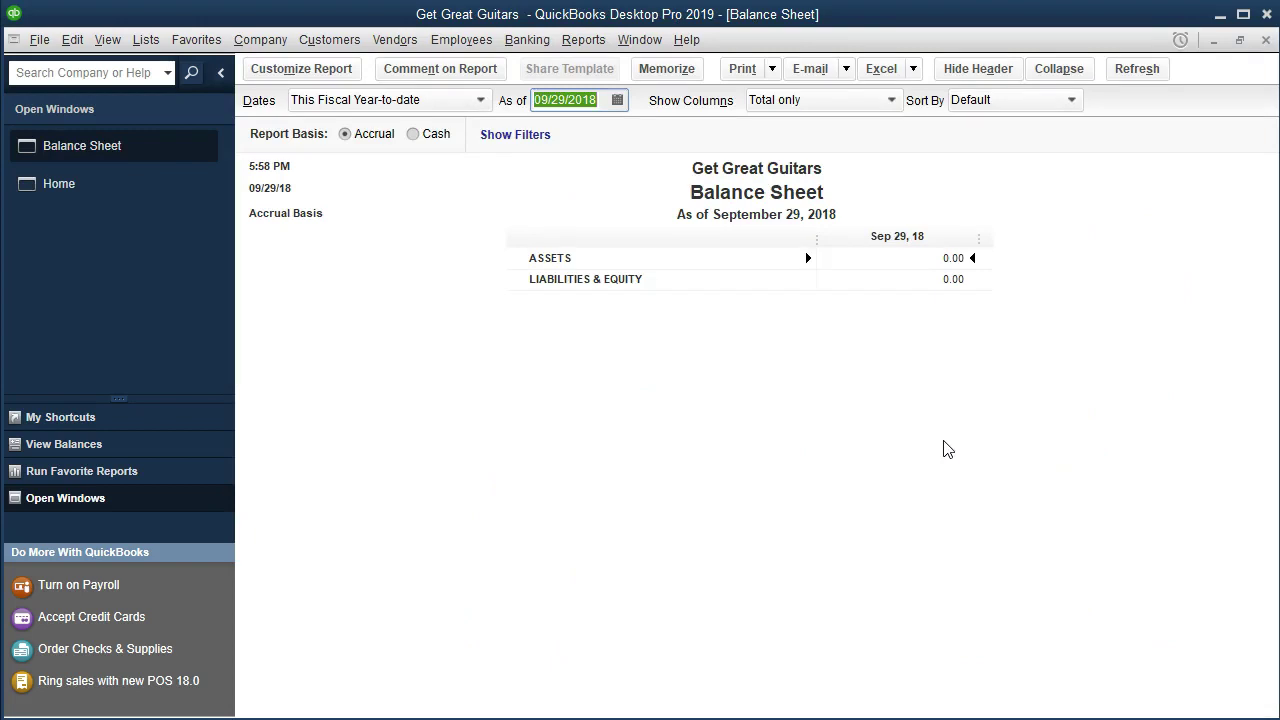
text(12/31/2019)
key(Tab)
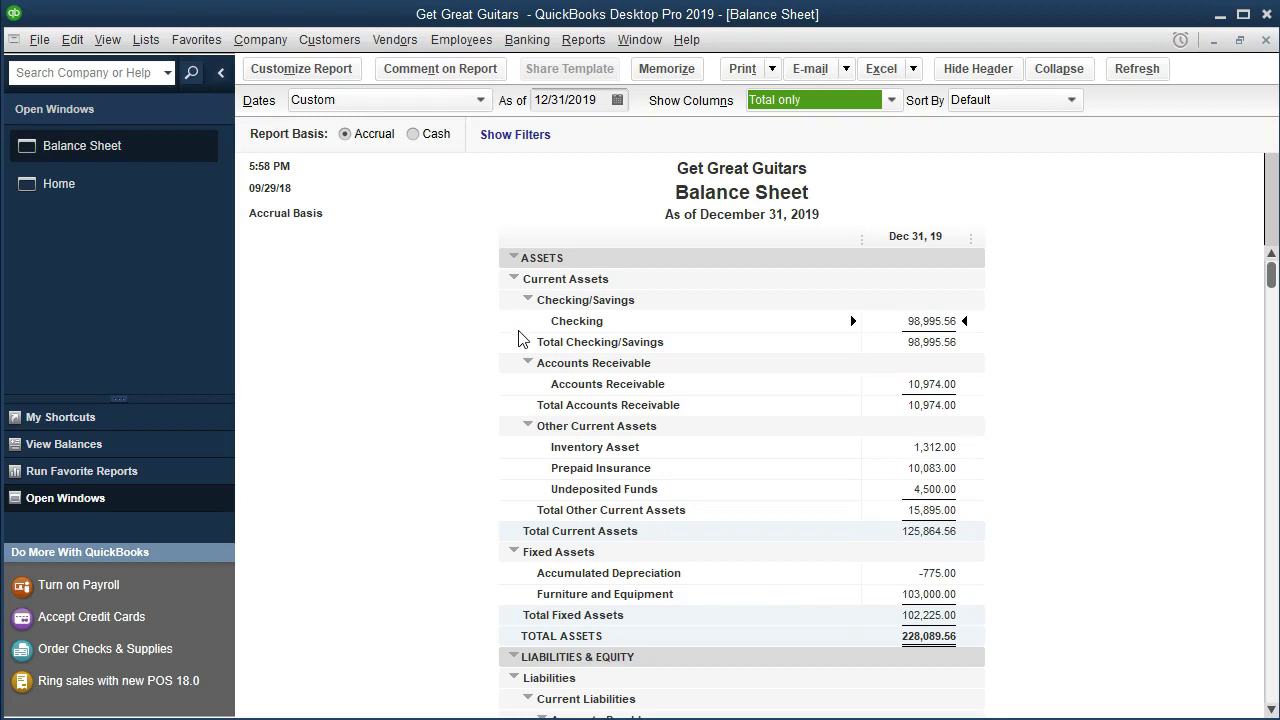
Try collapsing and re-expanding the Other Current Assets and Fixed Assets sections of the balance sheet
scroll(480, 388, down, 2)
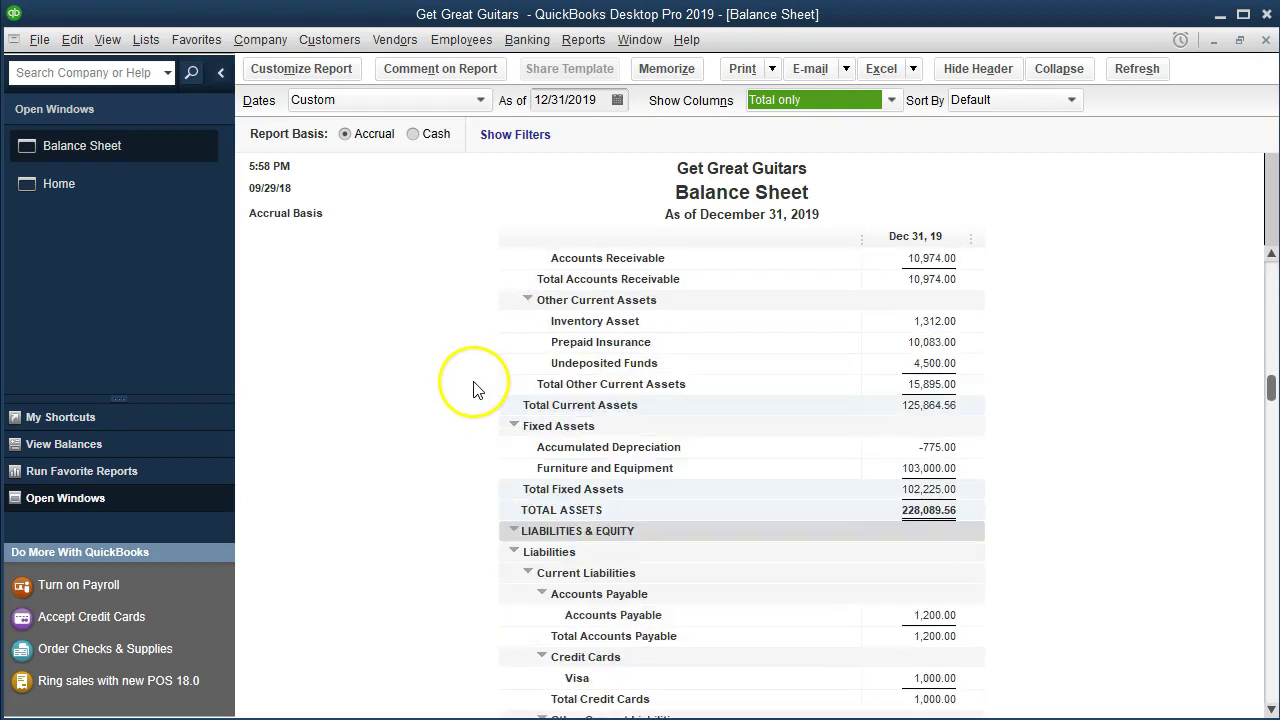
scroll(475, 388, up, 2)
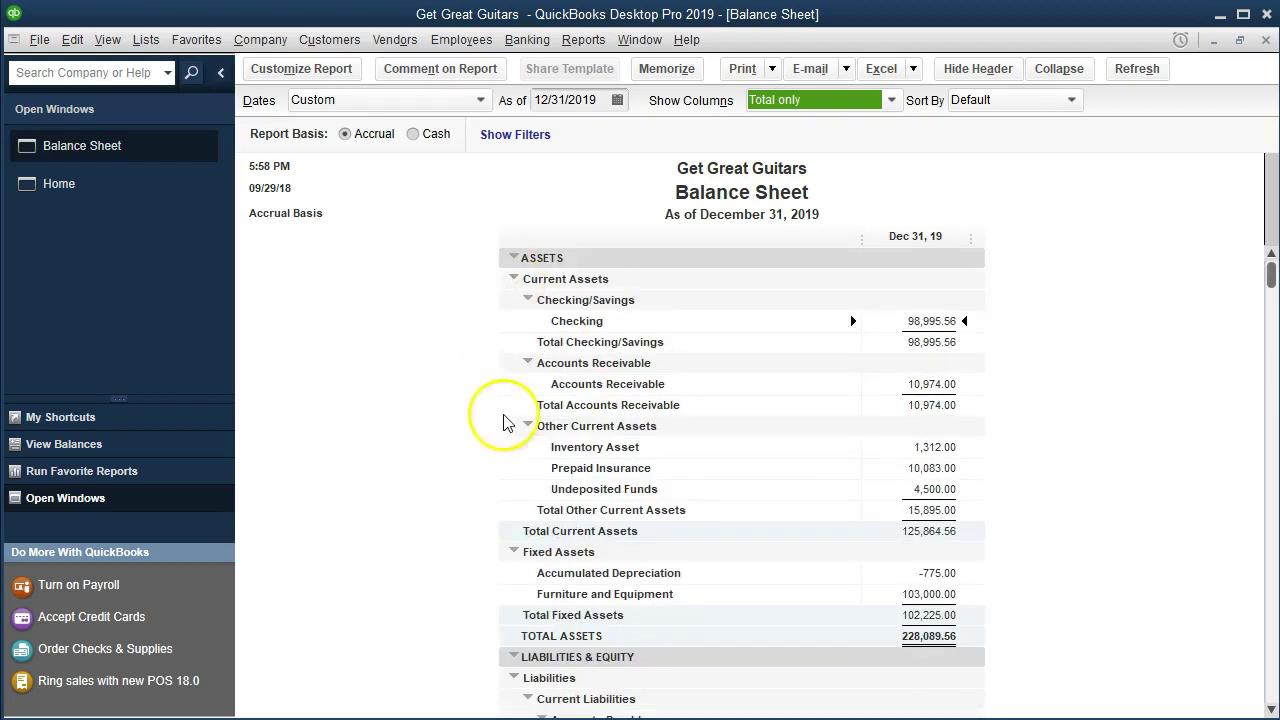
click(527, 426)
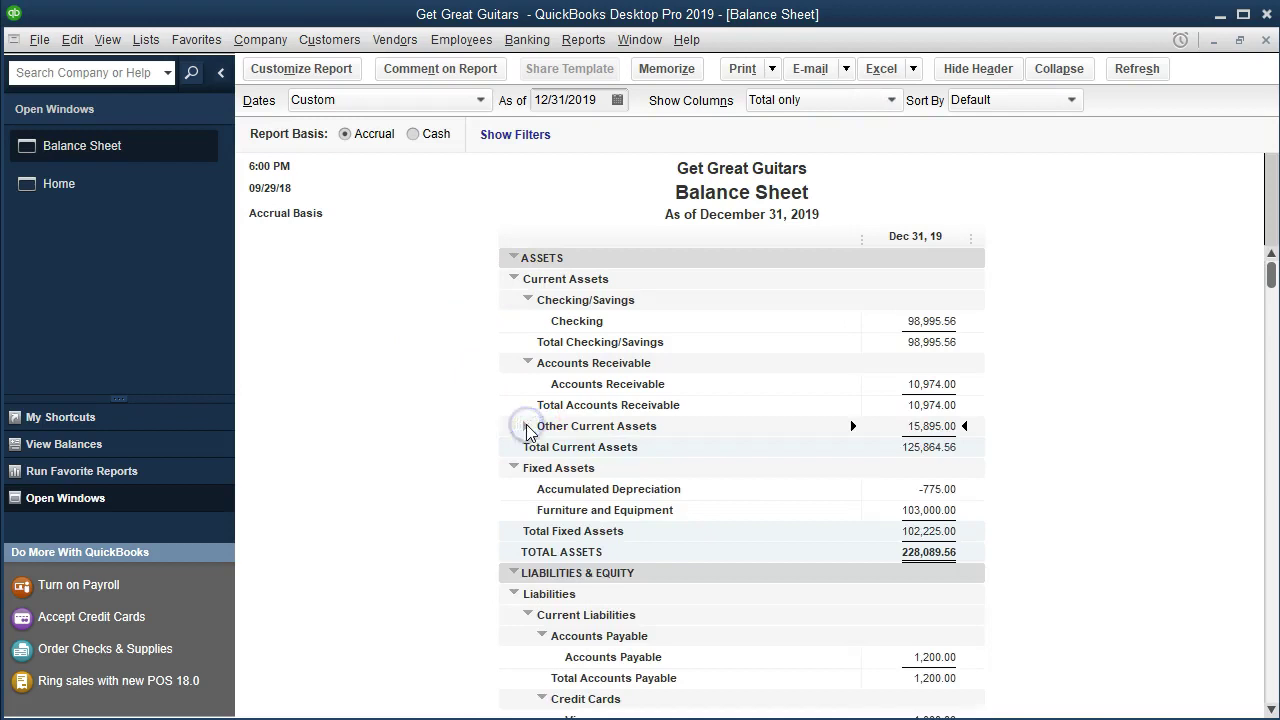
click(527, 426)
scroll(430, 445, down, 1)
click(513, 489)
click(513, 489)
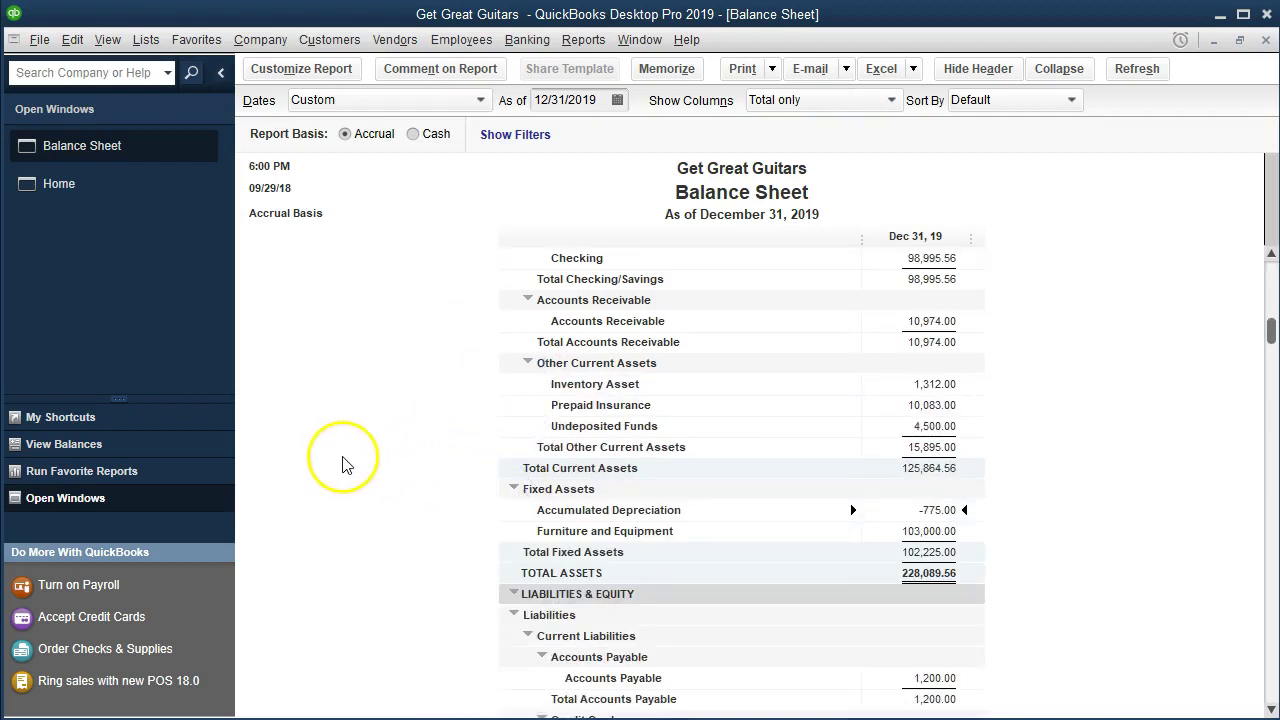
Collapse the Checking/Savings, Accounts Receivable, Other Current Assets and Fixed Assets sections of the balance sheet
scroll(345, 440, up, 1)
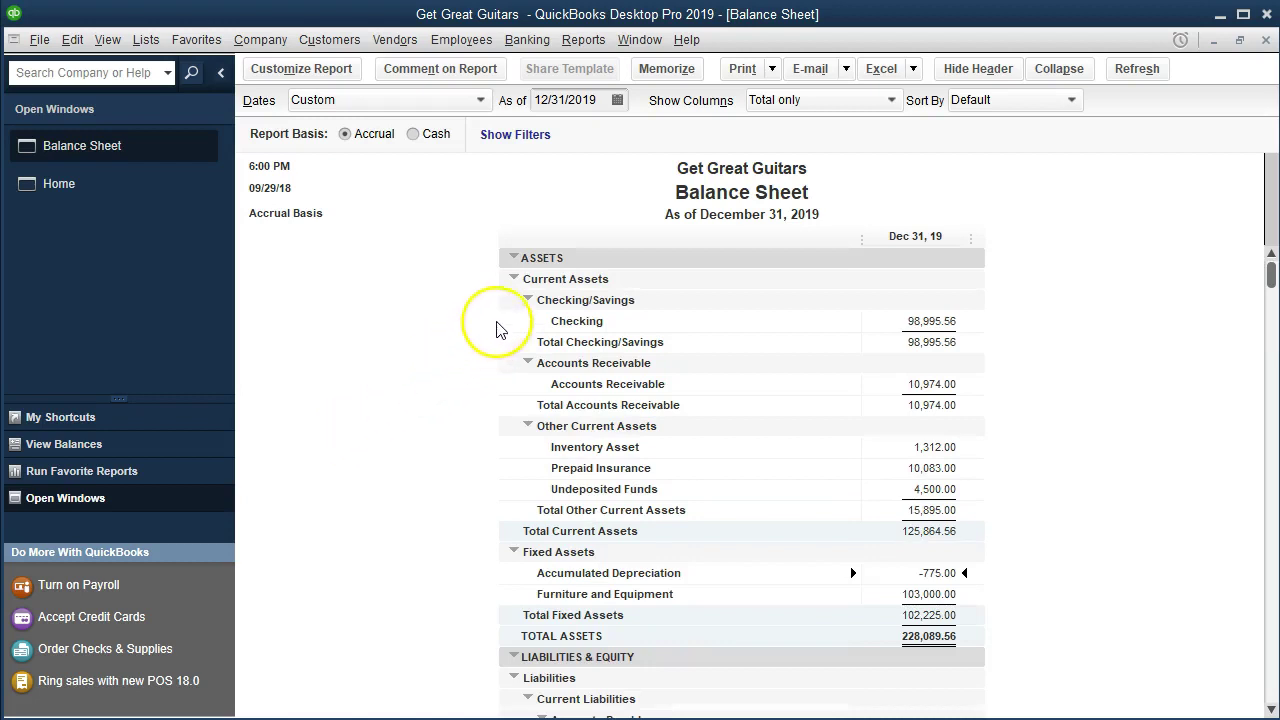
click(526, 300)
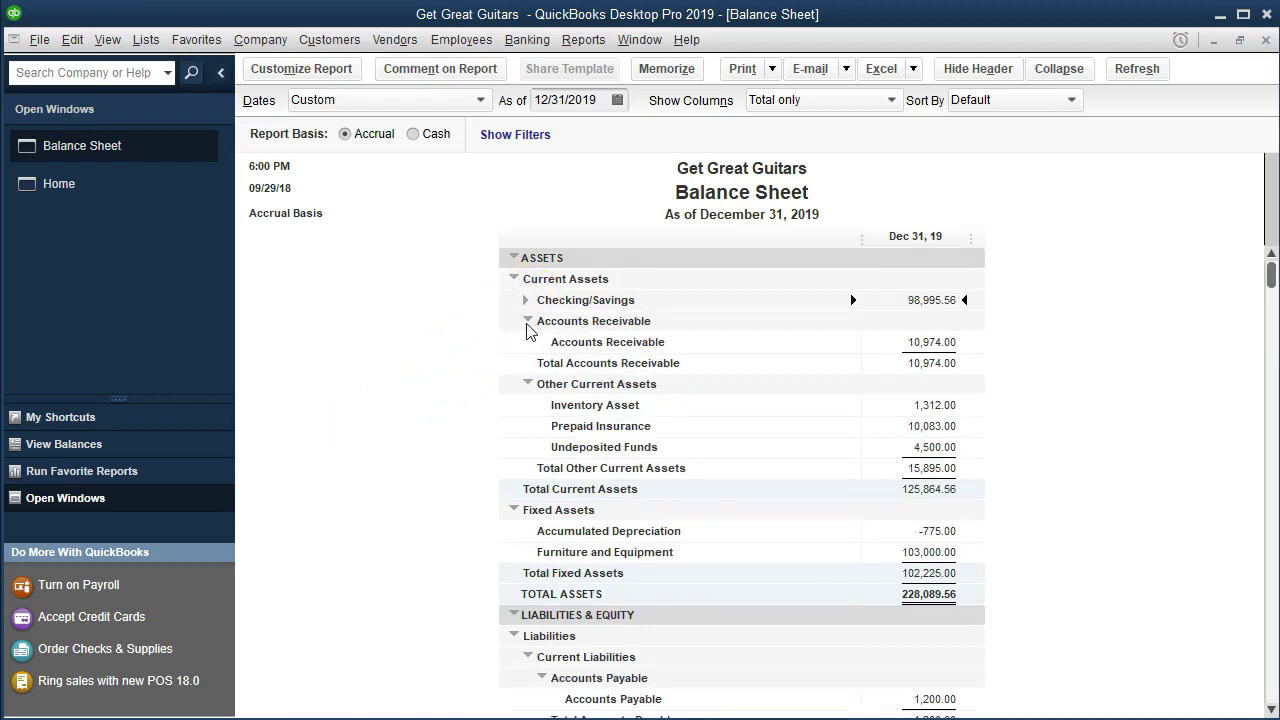
click(527, 321)
click(526, 342)
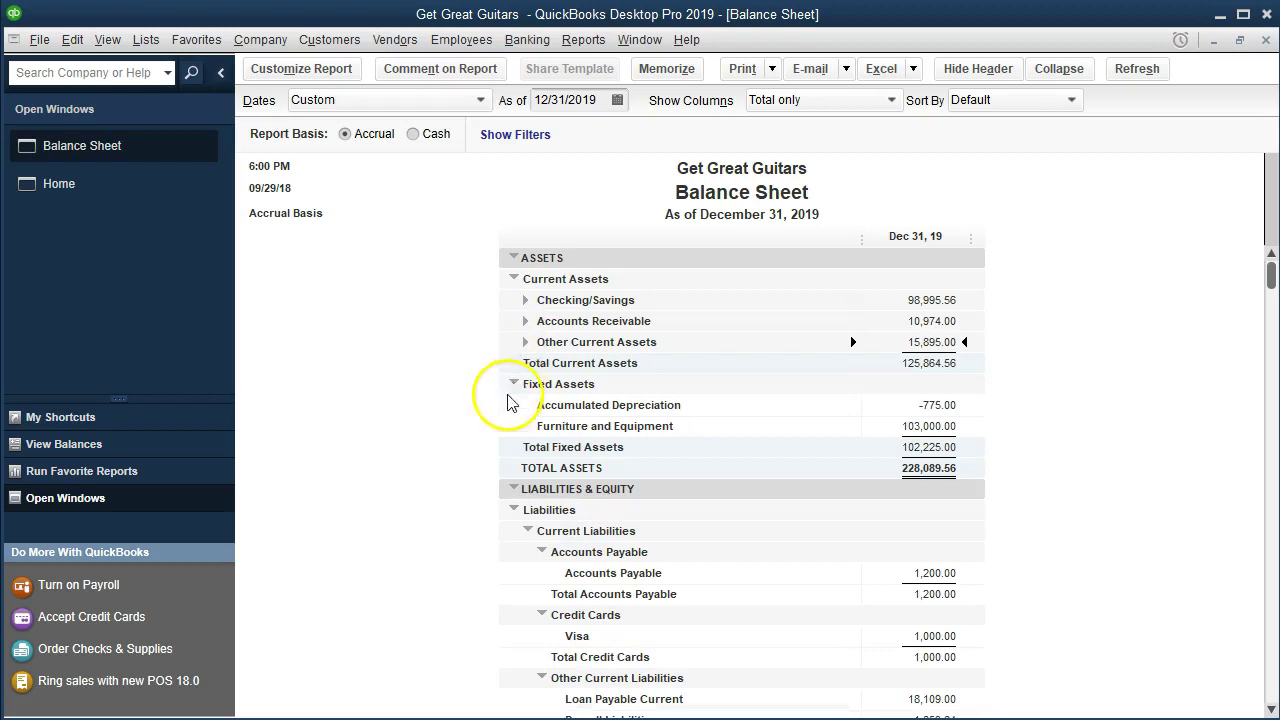
click(515, 384)
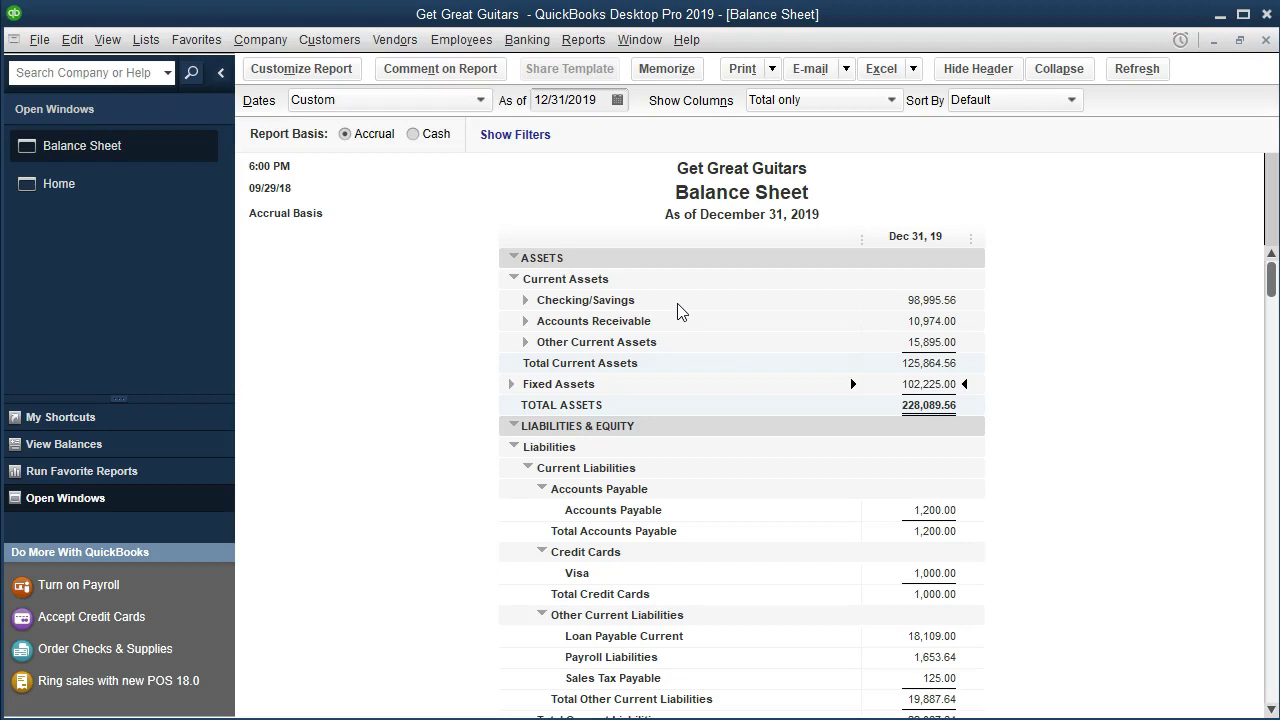
Expand the Checking/Savings, Accounts Receivable and Other Current Assets sections to show their individual accounts
click(733, 307)
click(522, 302)
click(522, 366)
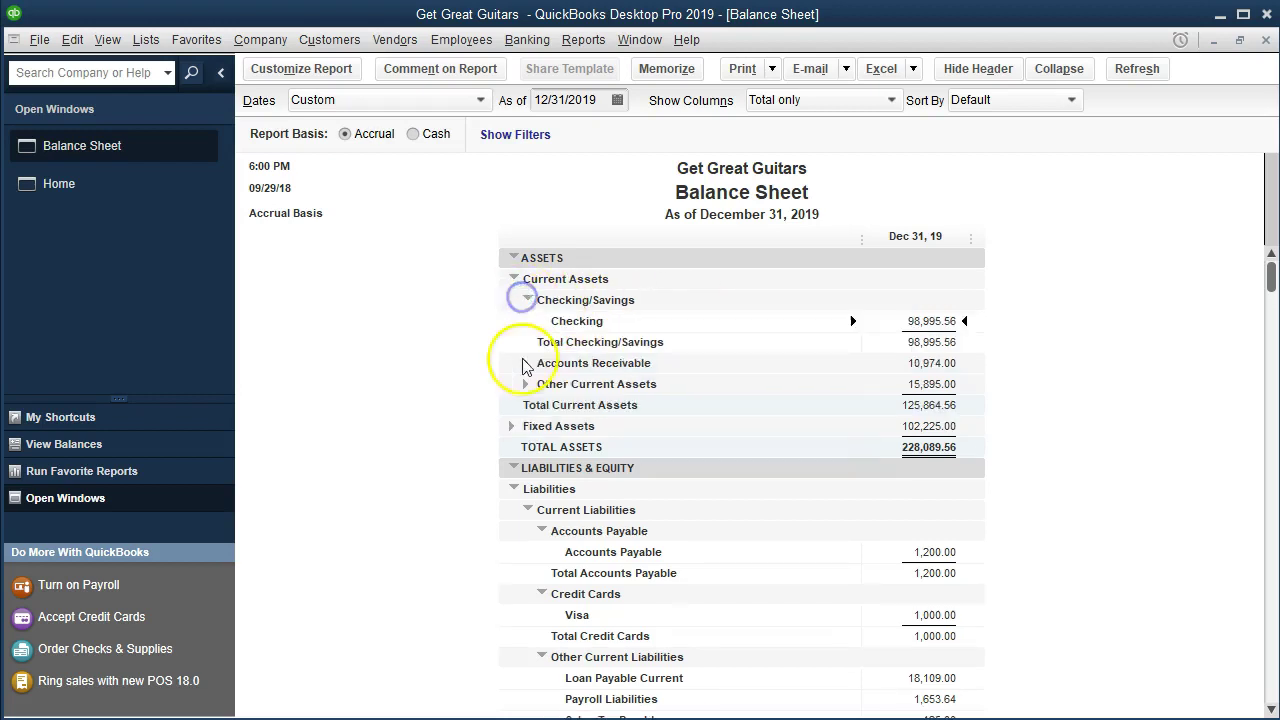
click(524, 427)
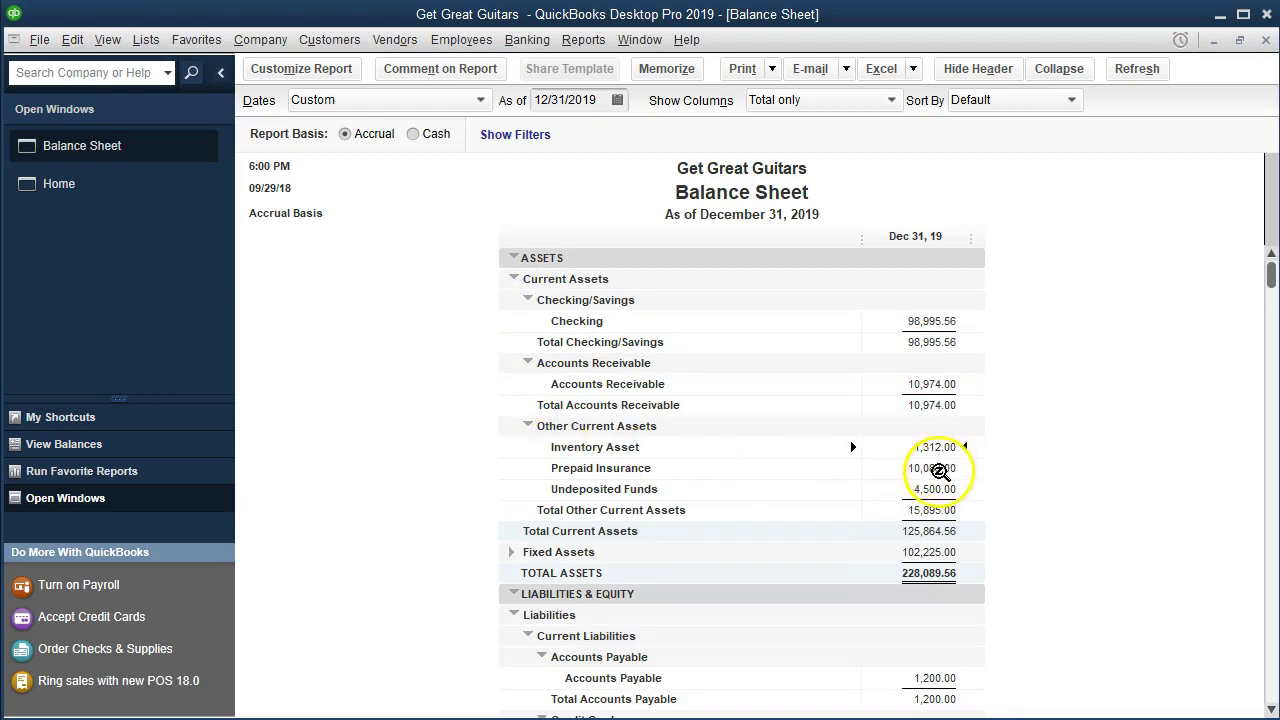
Drill down into the Prepaid Insurance balance and list its transactions from 01/01/2019 to 12/31/2019
double_click(899, 471)
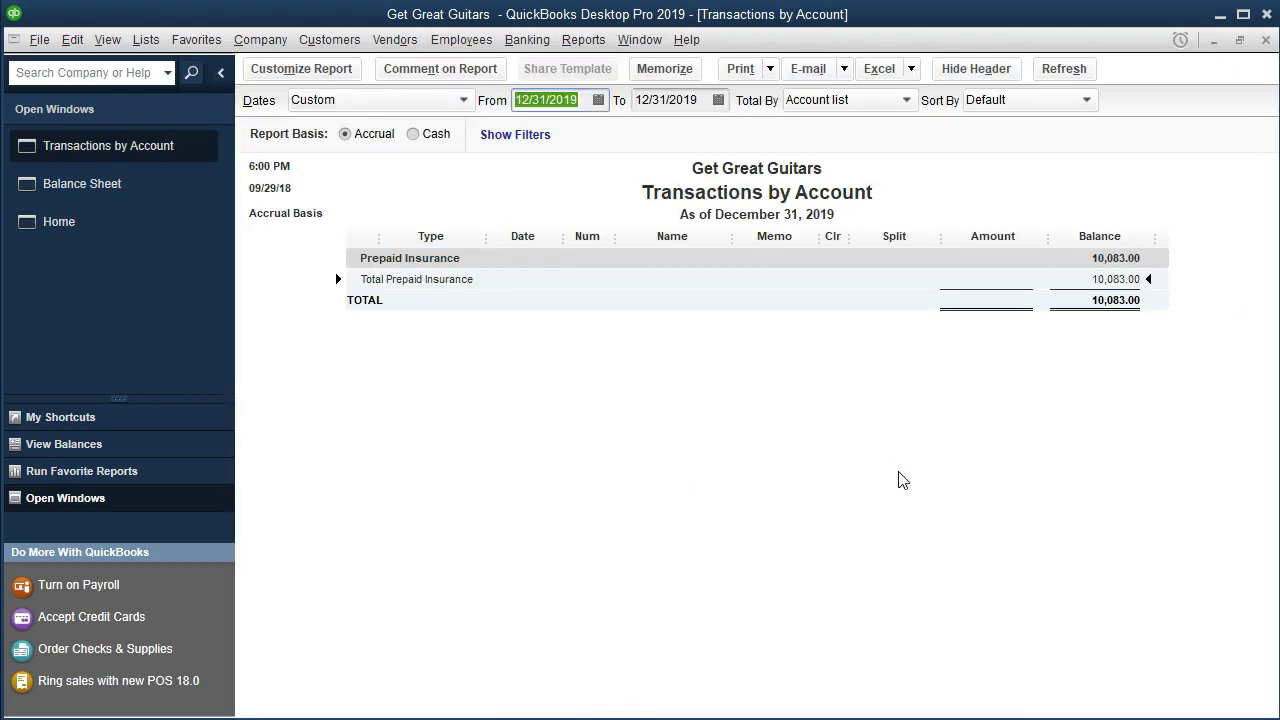
text(010119)
key(Tab)
key(Tab)
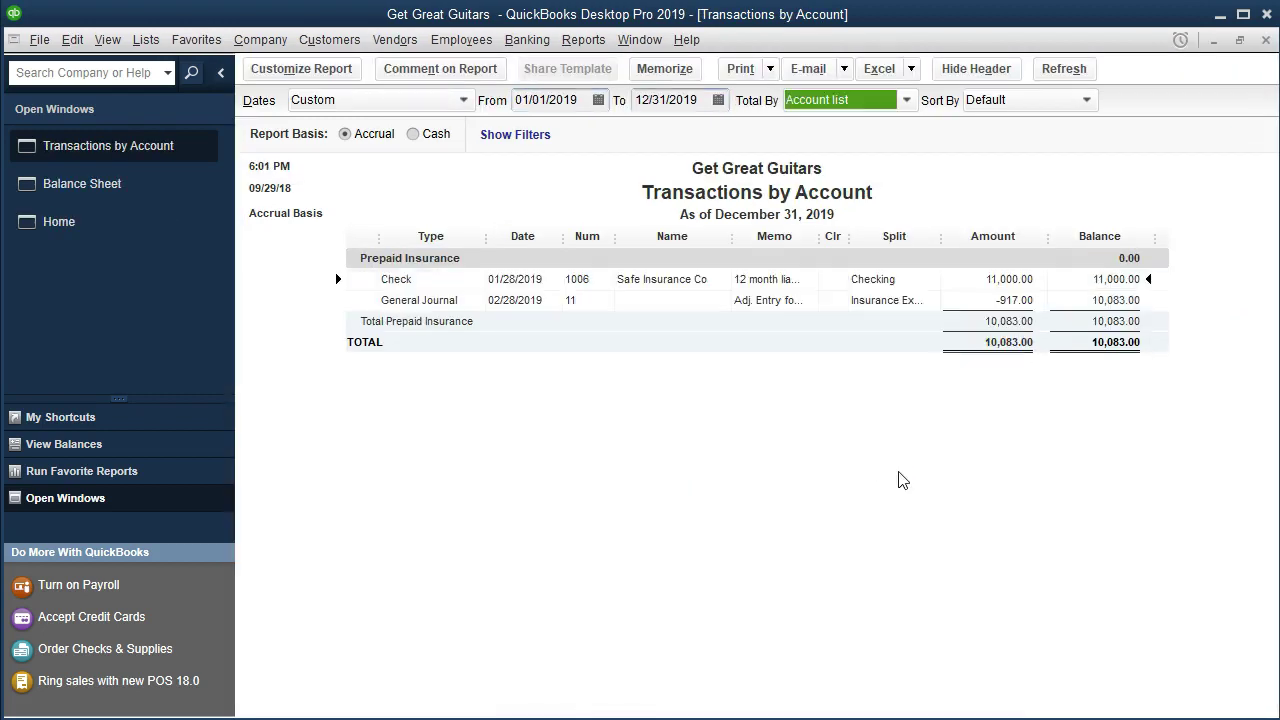
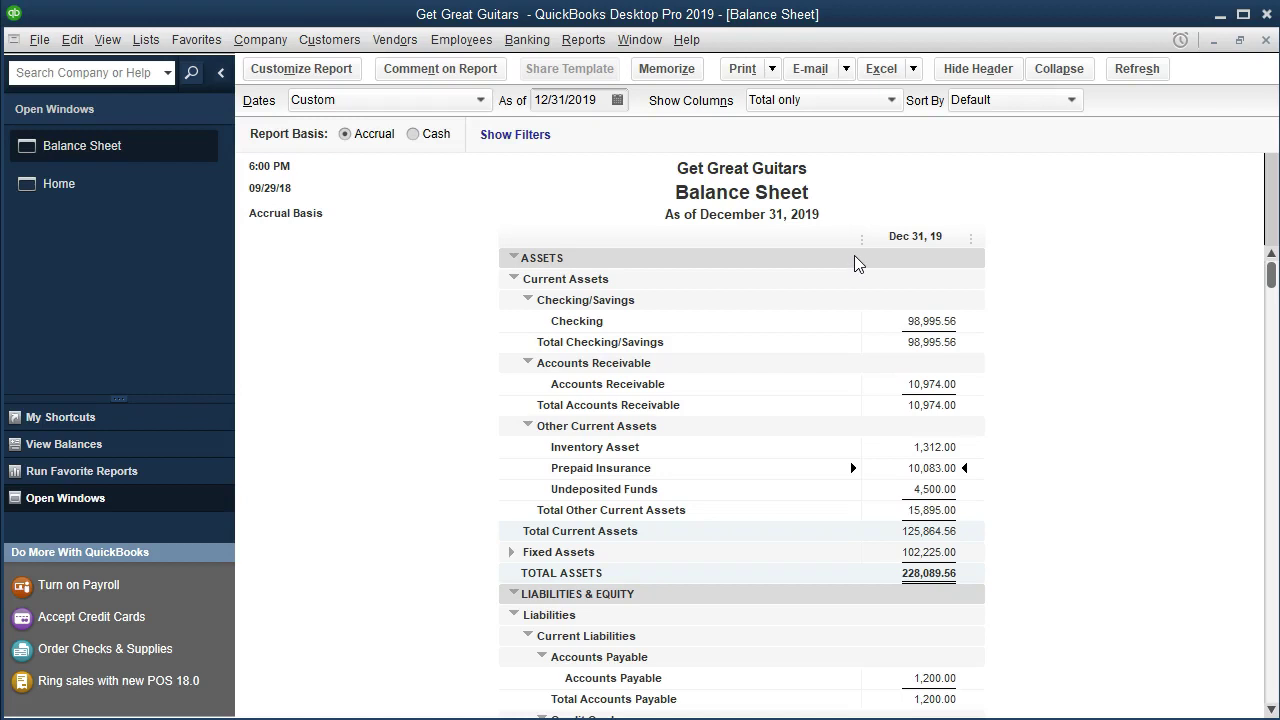
Open the Balance Sheet Summary report and set its as-of date to 12/31/2019
click(585, 40)
mouse_move(672, 196)
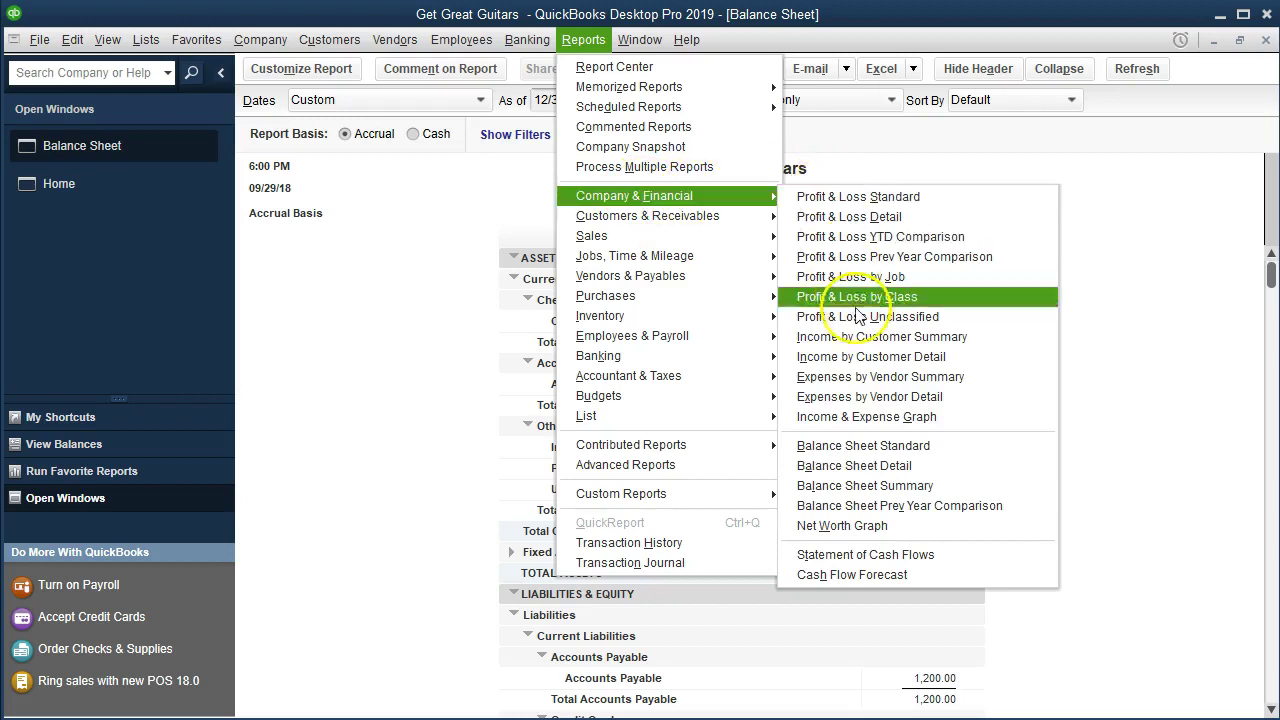
click(979, 487)
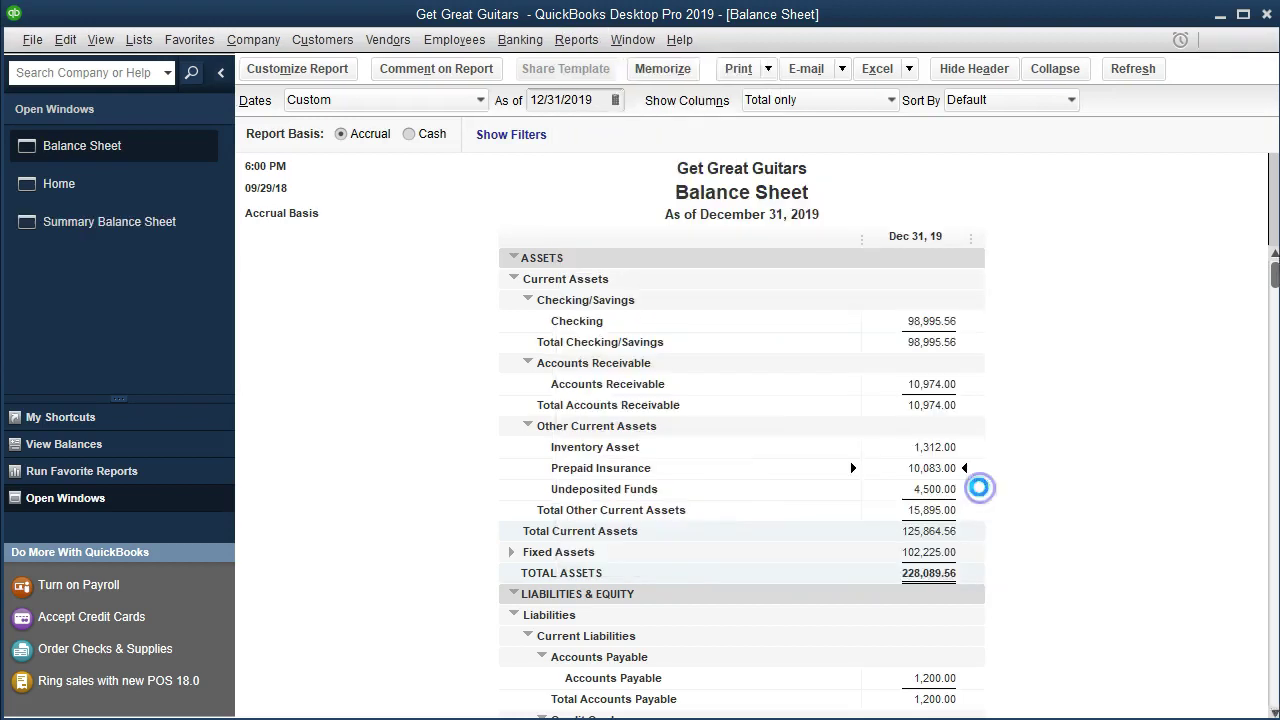
key(Tab)
click(975, 488)
text(123119)
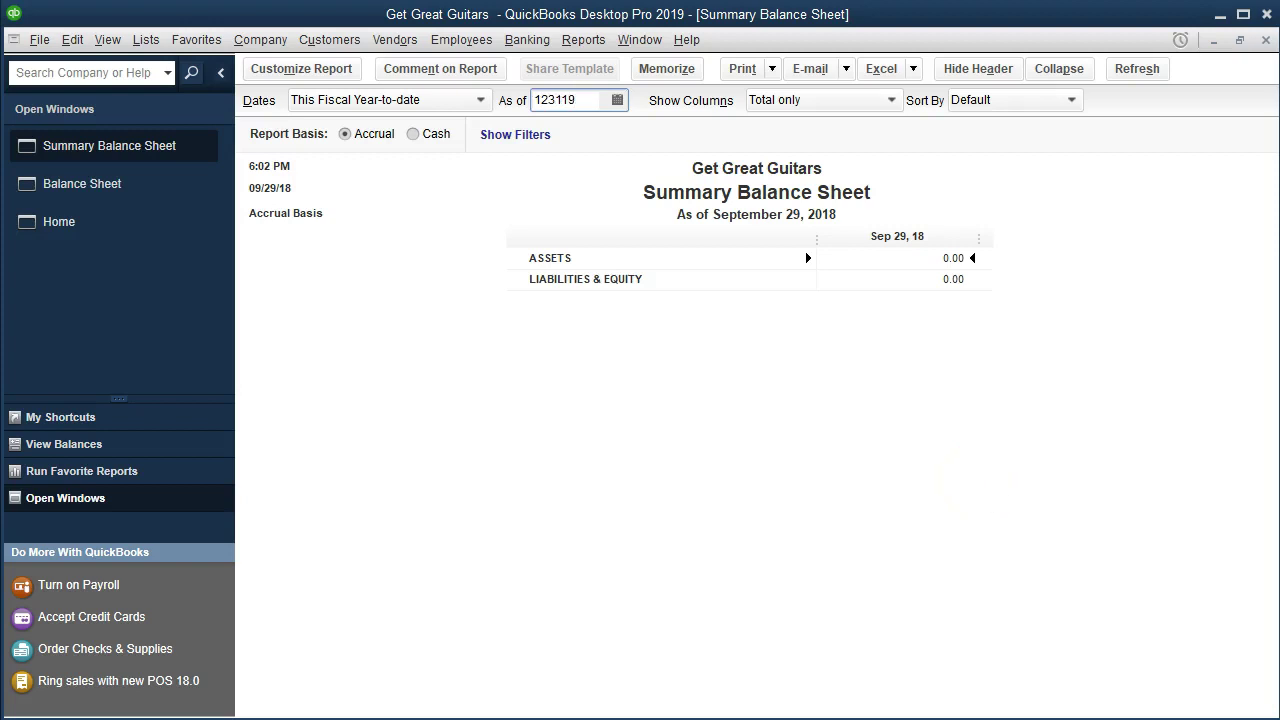
key(Tab)
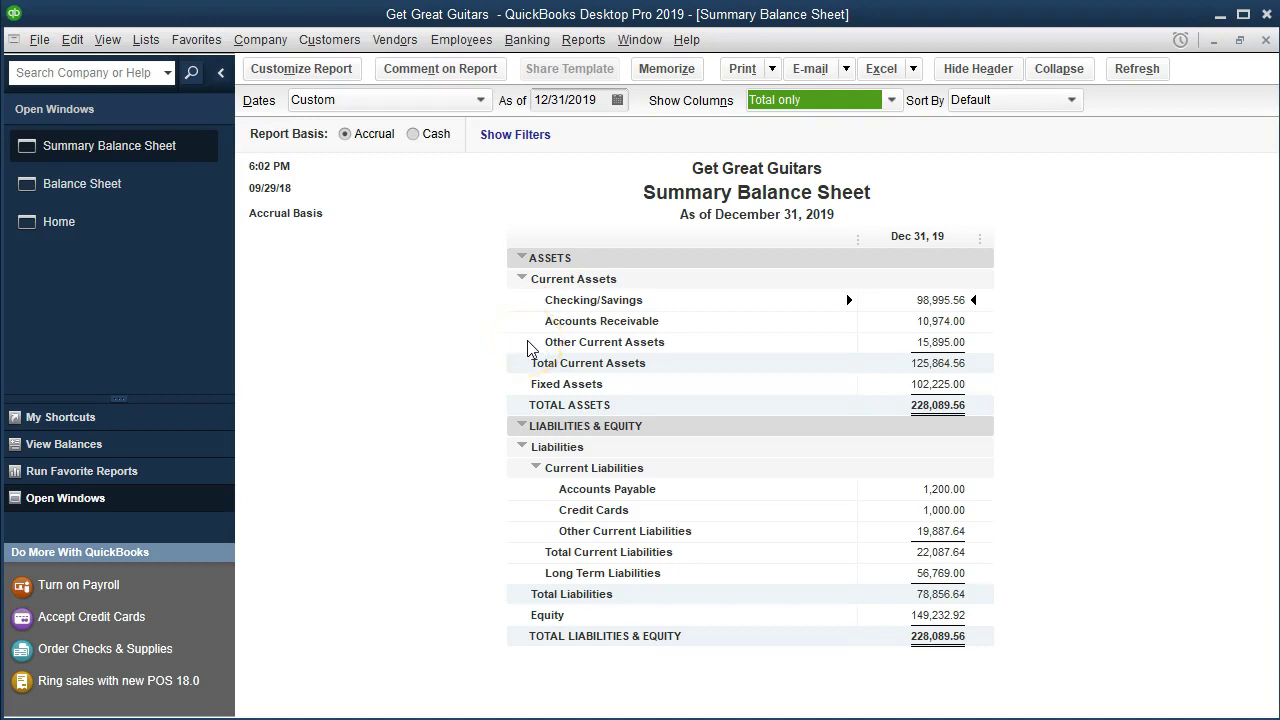
Switch to the standard Balance Sheet and collapse its Checking/Savings, Accounts Receivable and Other Current Assets sections
click(144, 200)
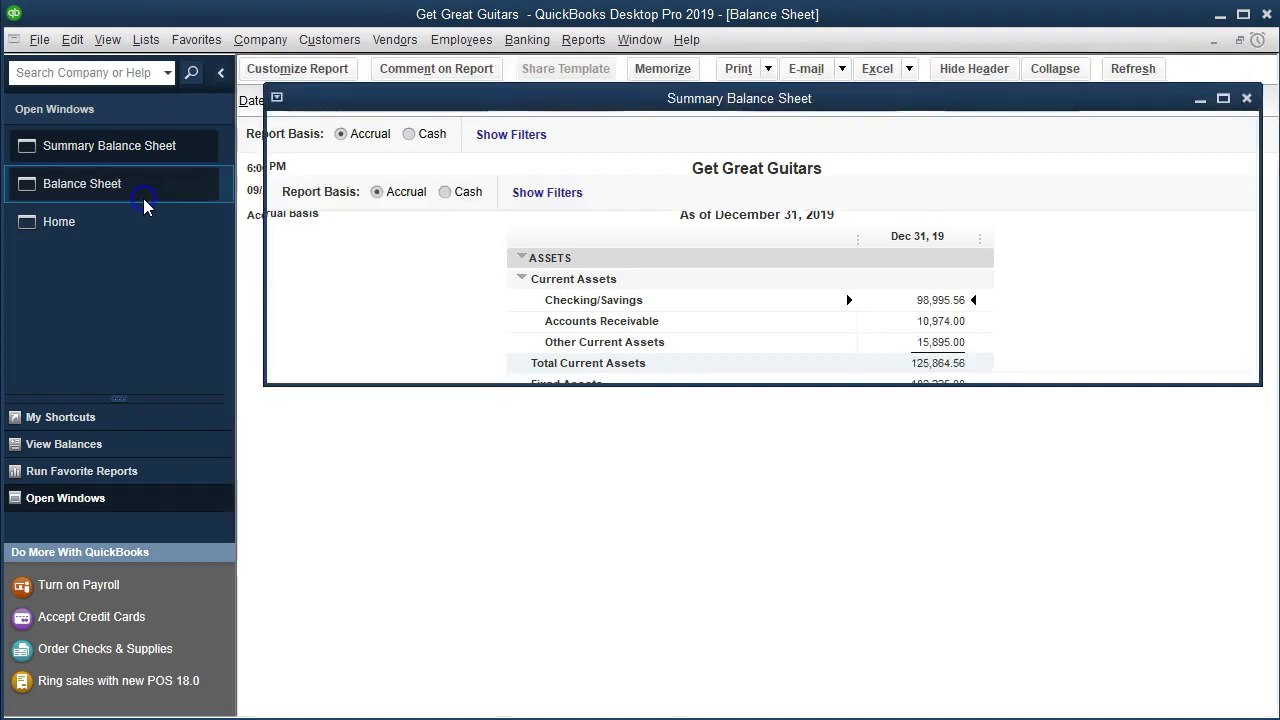
click(527, 300)
click(527, 321)
click(527, 342)
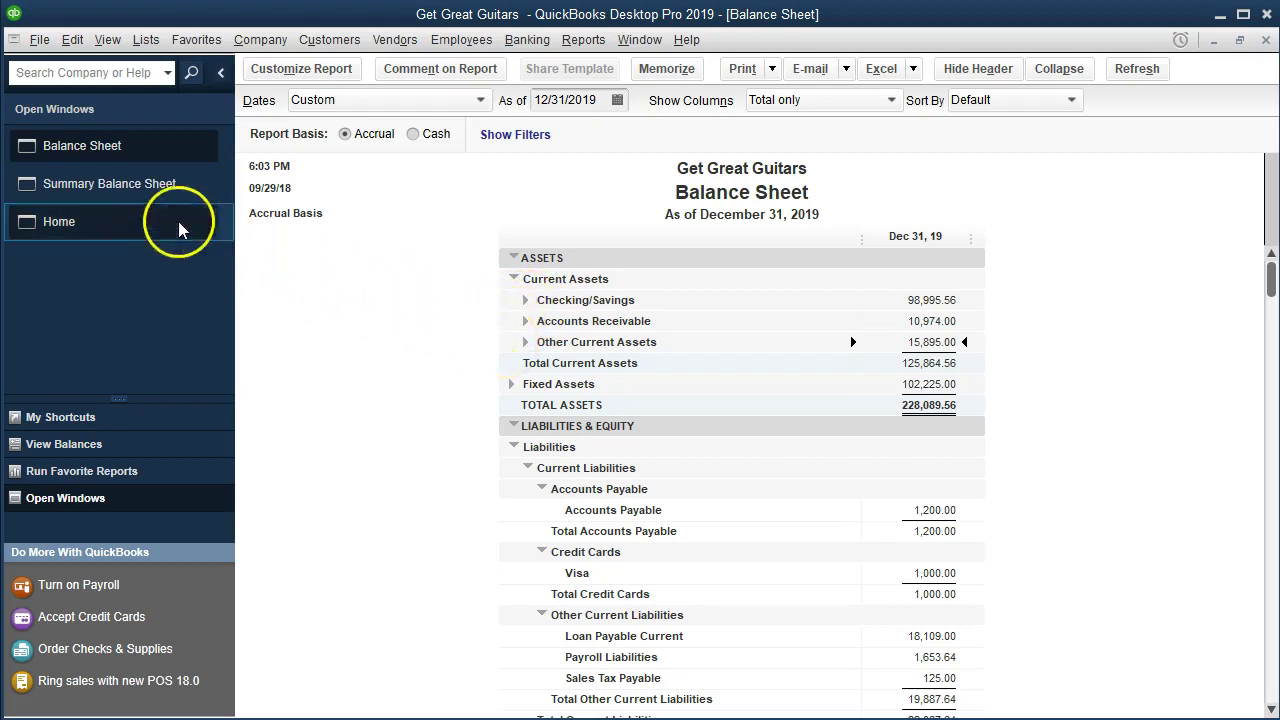
Compare with the Summary Balance Sheet and collapse Current Liabilities, Long Term Liabilities and Equity in the standard Balance Sheet
click(142, 196)
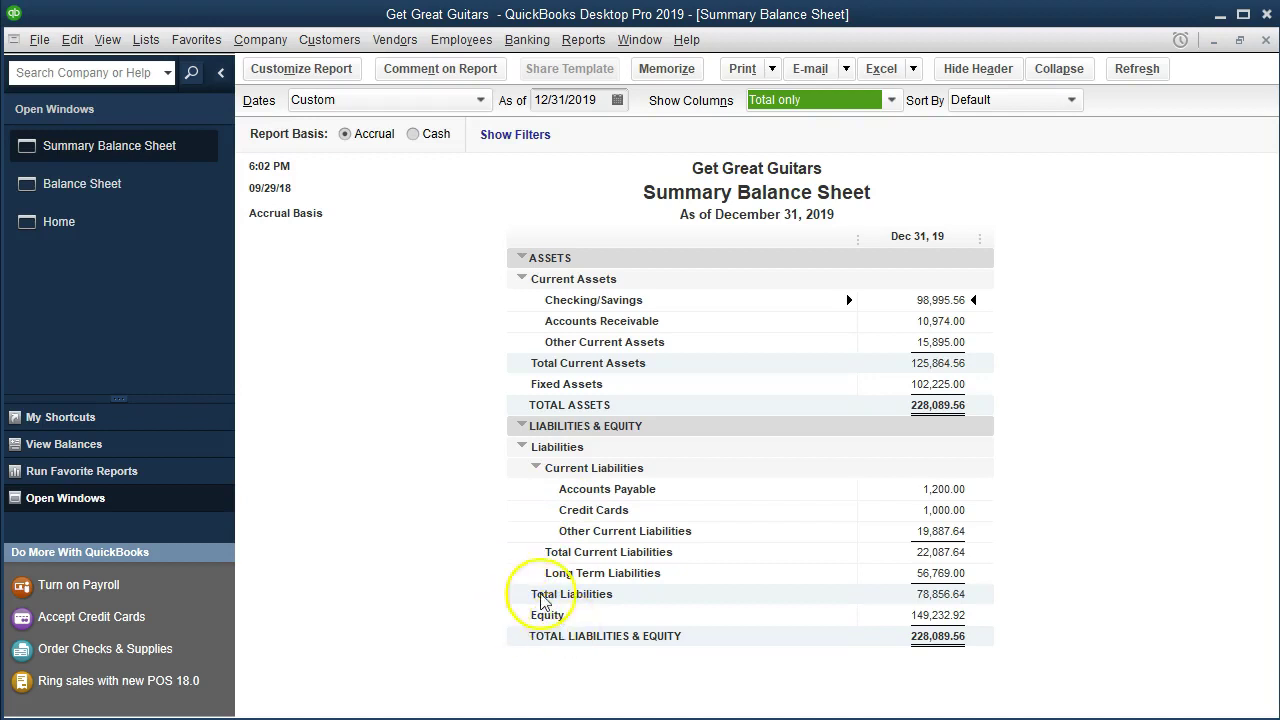
click(142, 205)
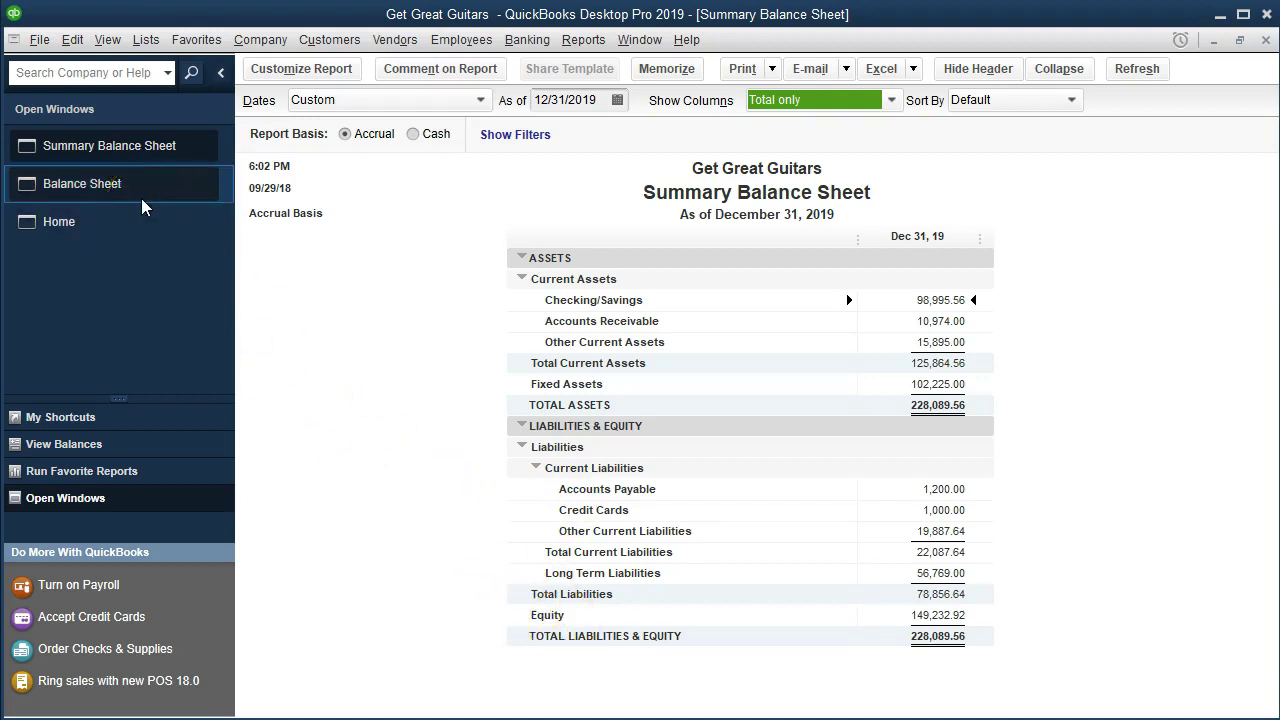
scroll(380, 365, down, 2)
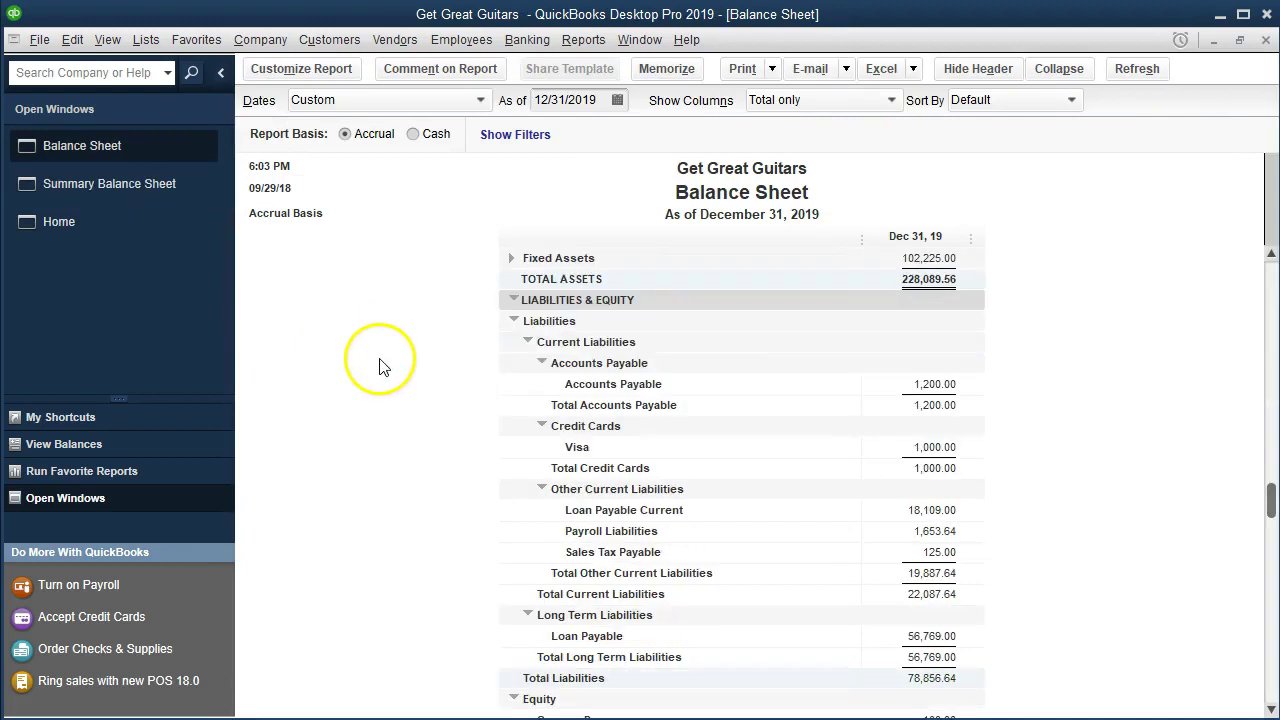
click(527, 342)
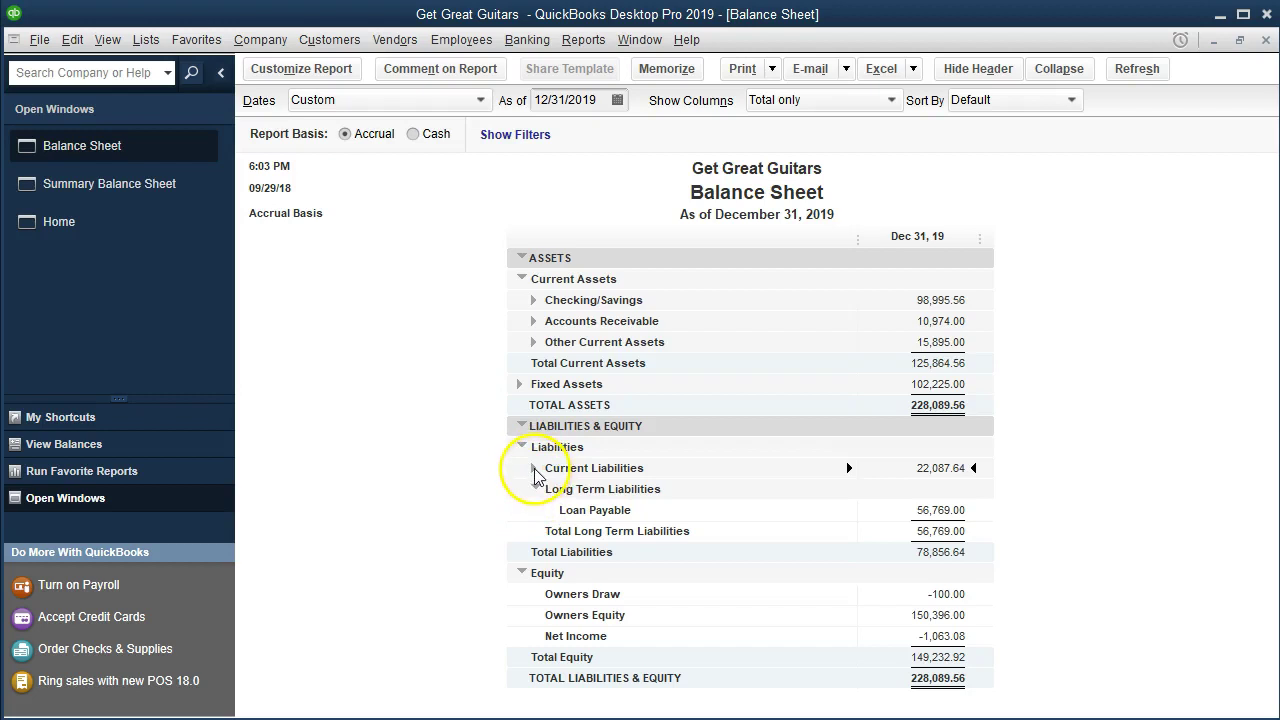
click(527, 432)
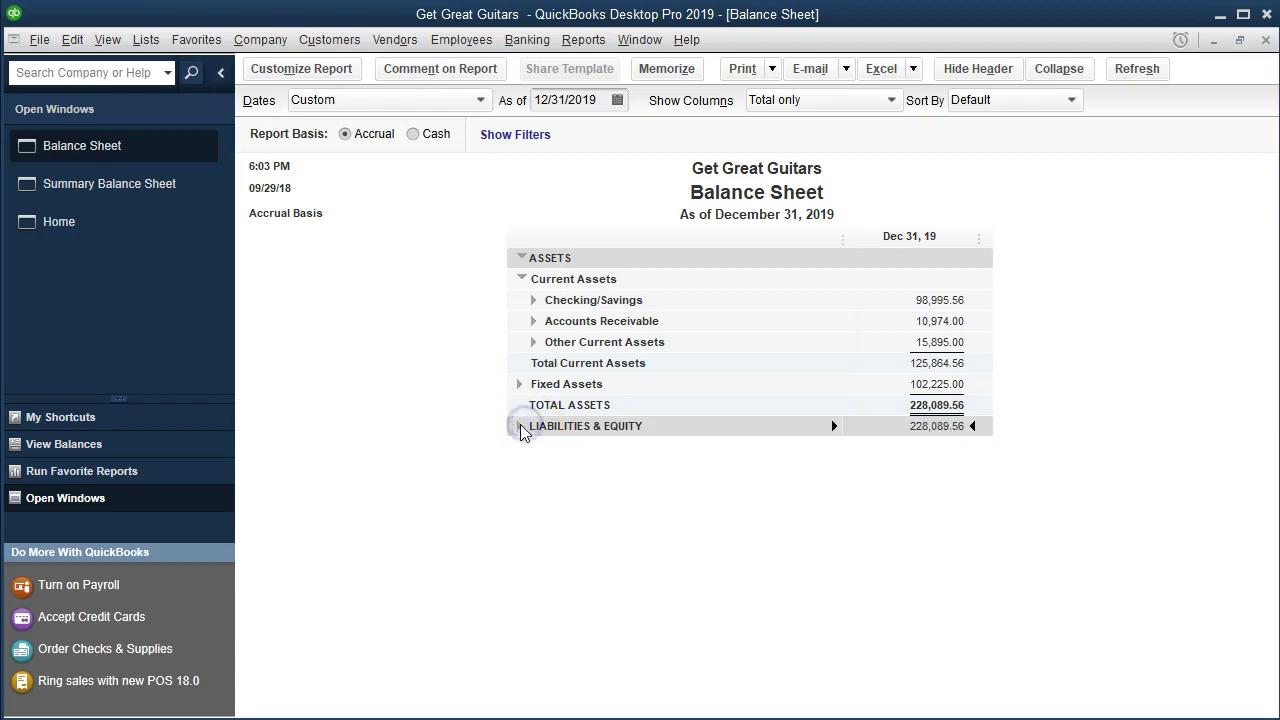
click(527, 432)
click(536, 488)
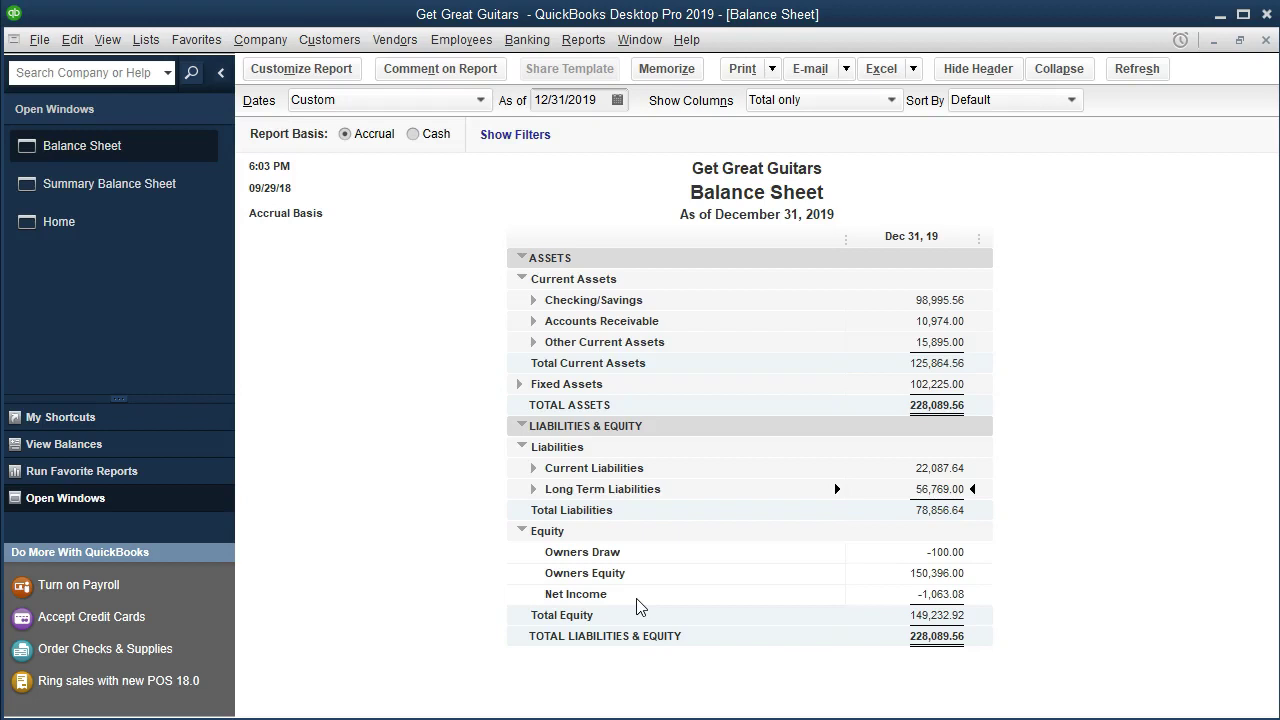
click(521, 531)
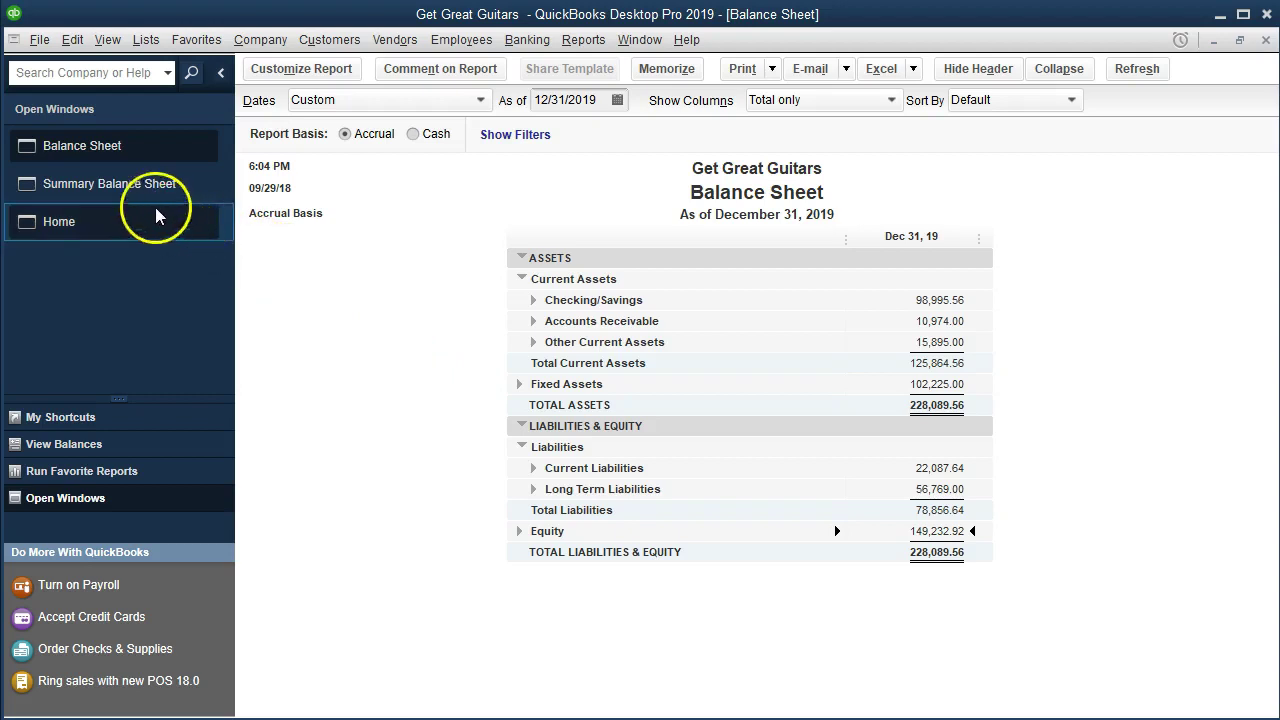
Return to the Summary Balance Sheet and select its Other Current Assets row
click(132, 184)
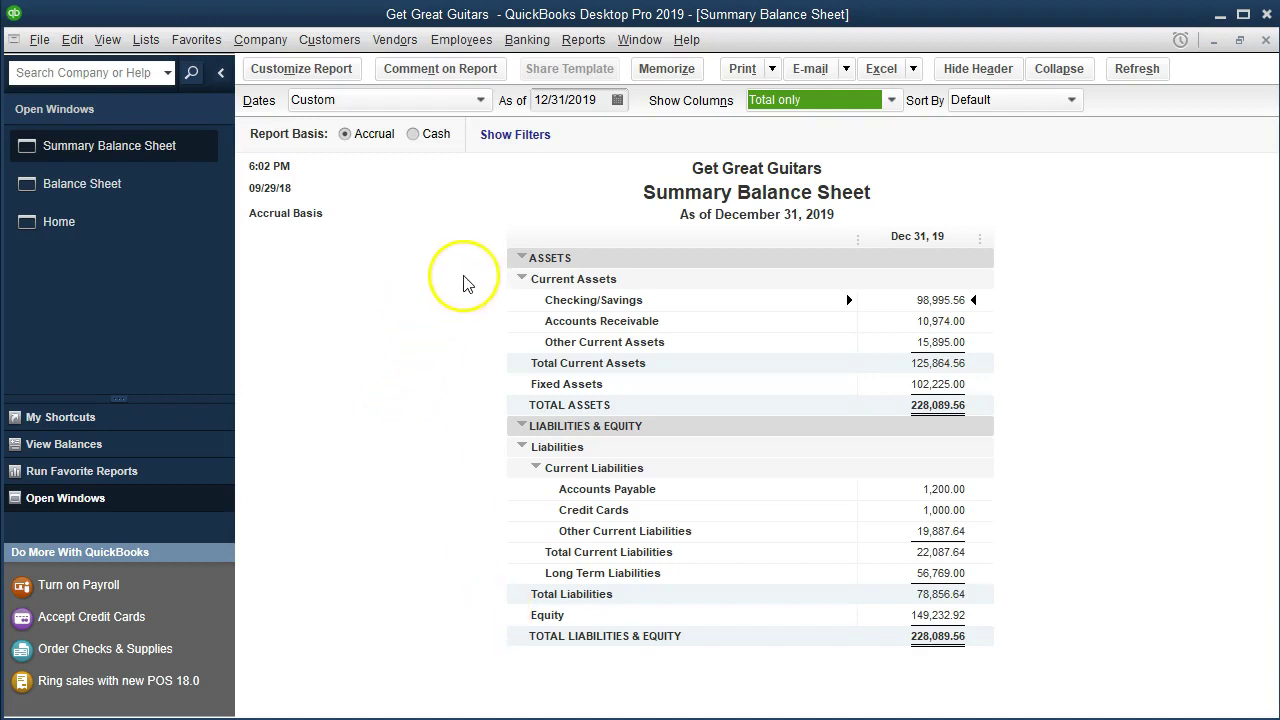
click(438, 342)
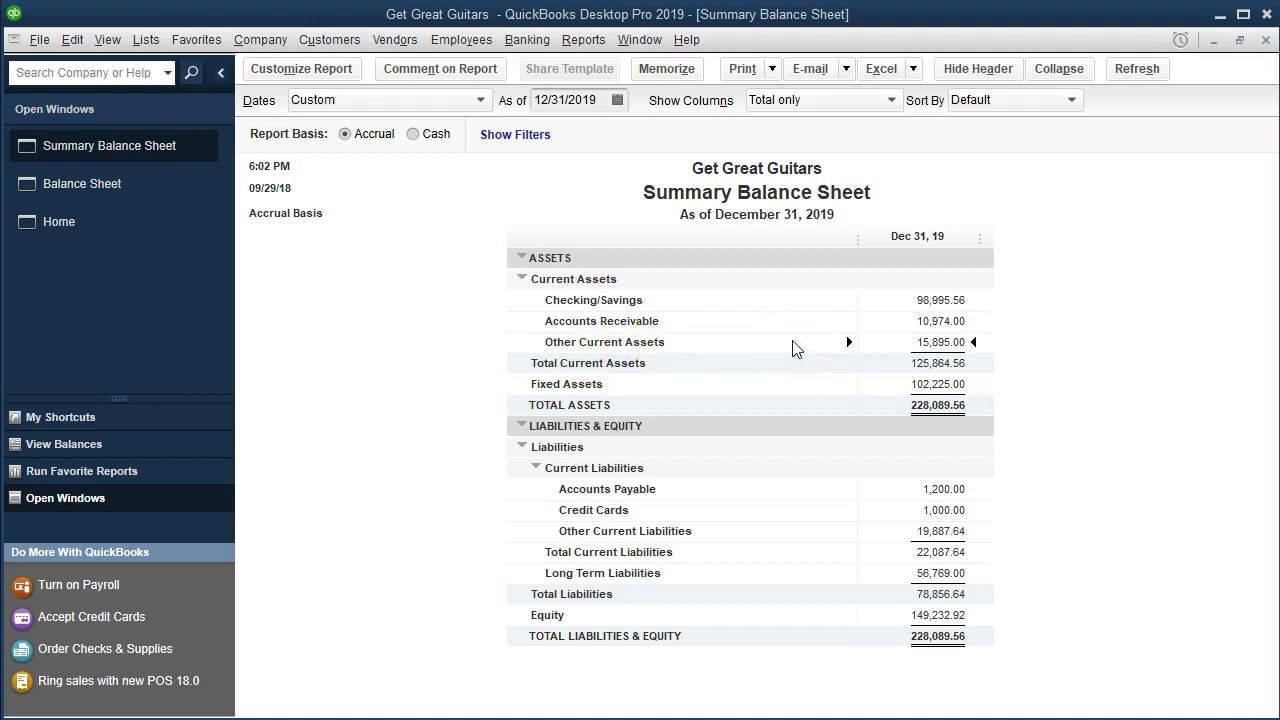
Drill into the Other Current Assets amount, then expand Other Current Assets in the standard Balance Sheet to compare the account detail
double_click(918, 347)
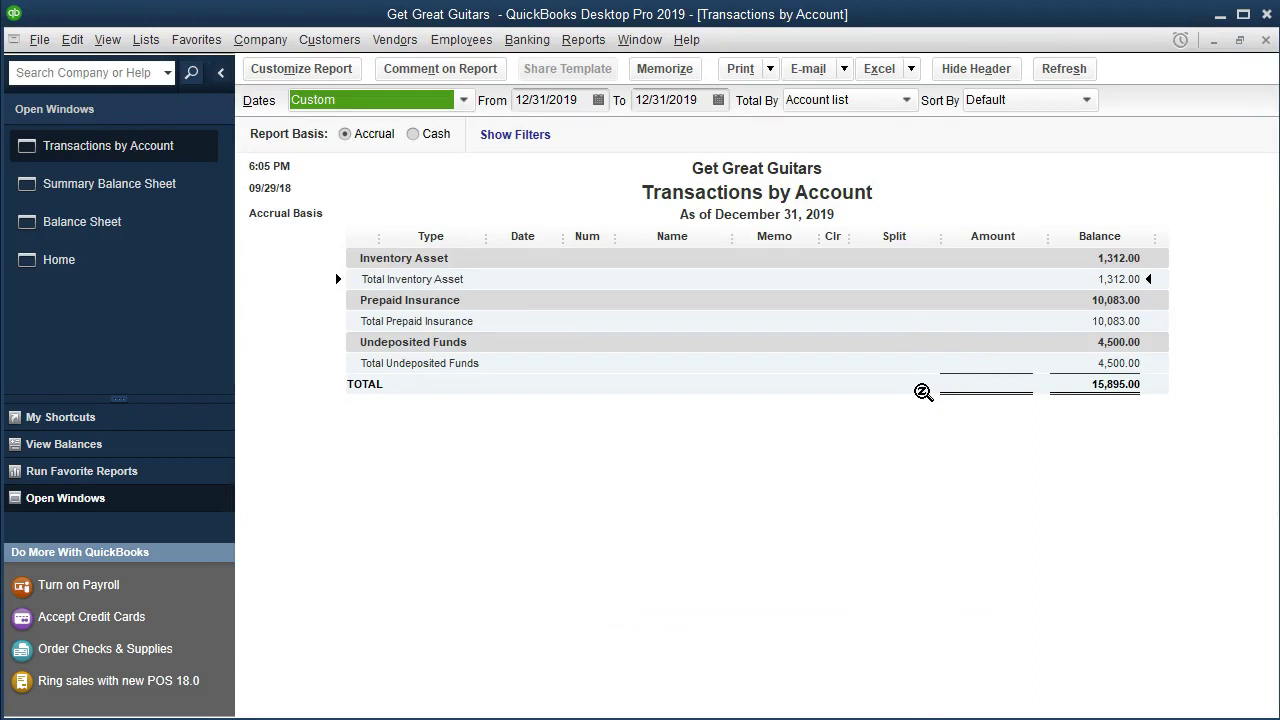
click(160, 232)
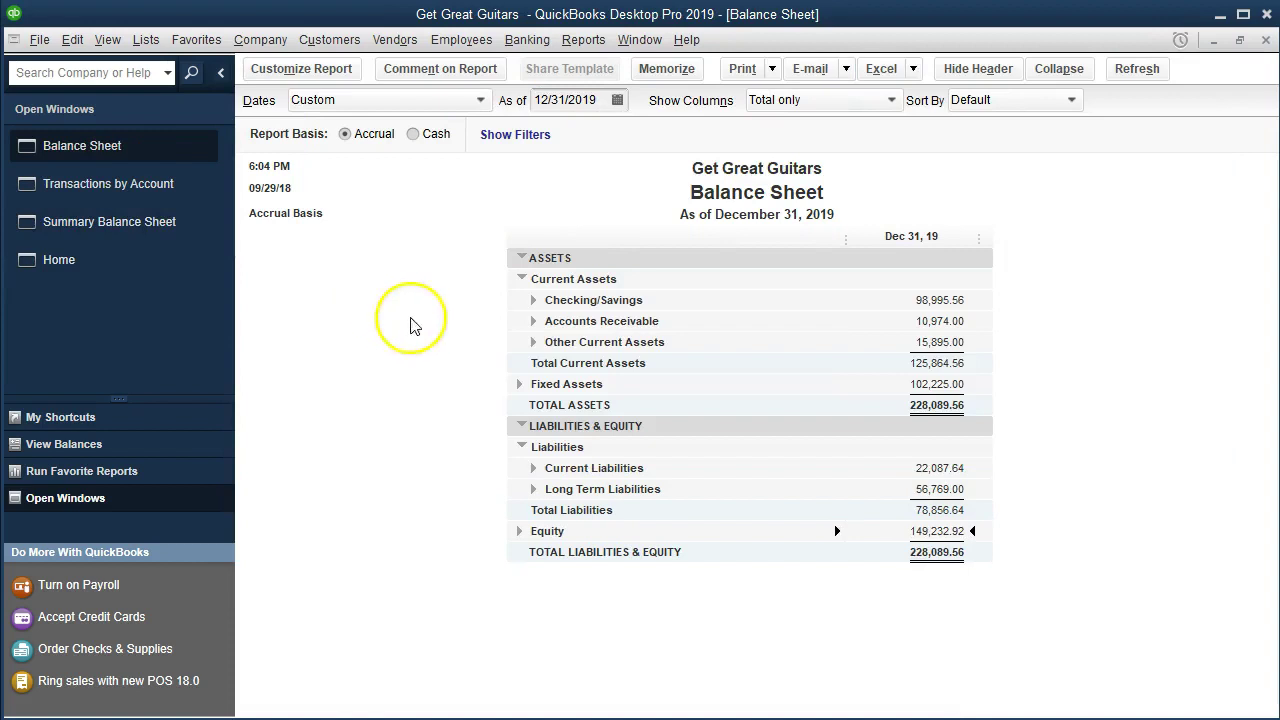
click(534, 343)
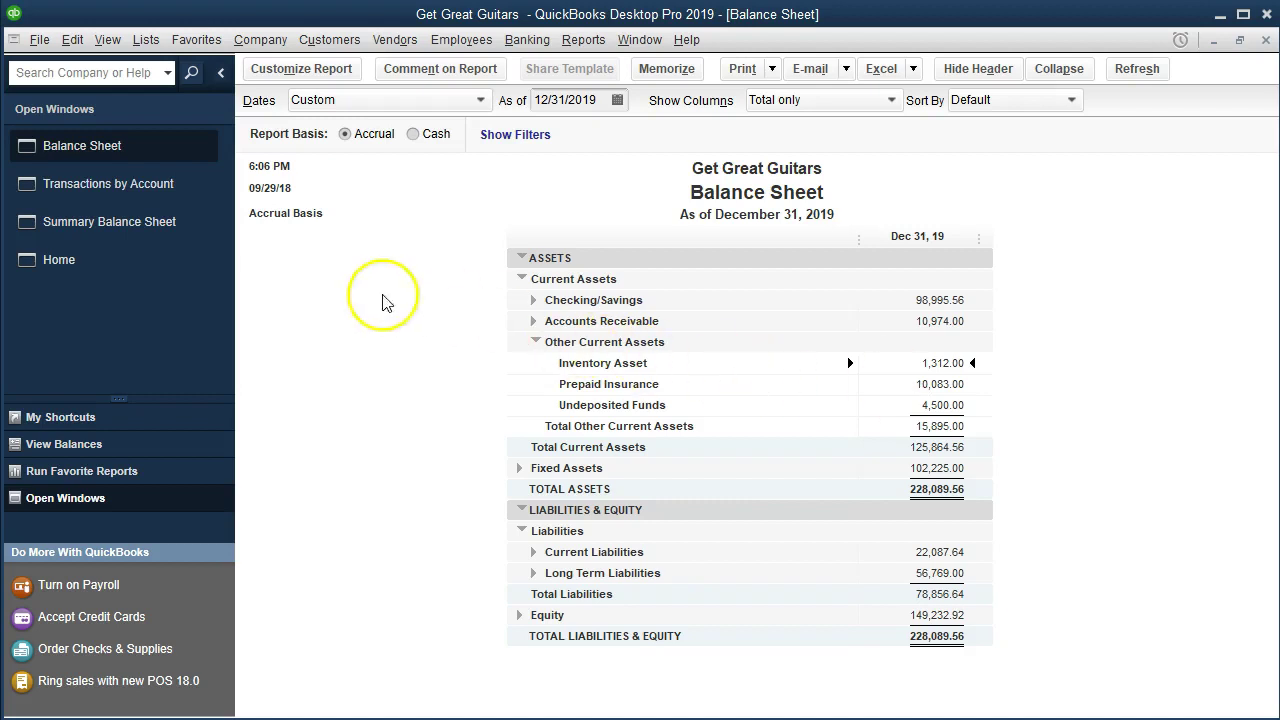
Return to the Summary Balance Sheet and set up its Excel export as a new worksheet in an existing workbook
click(174, 227)
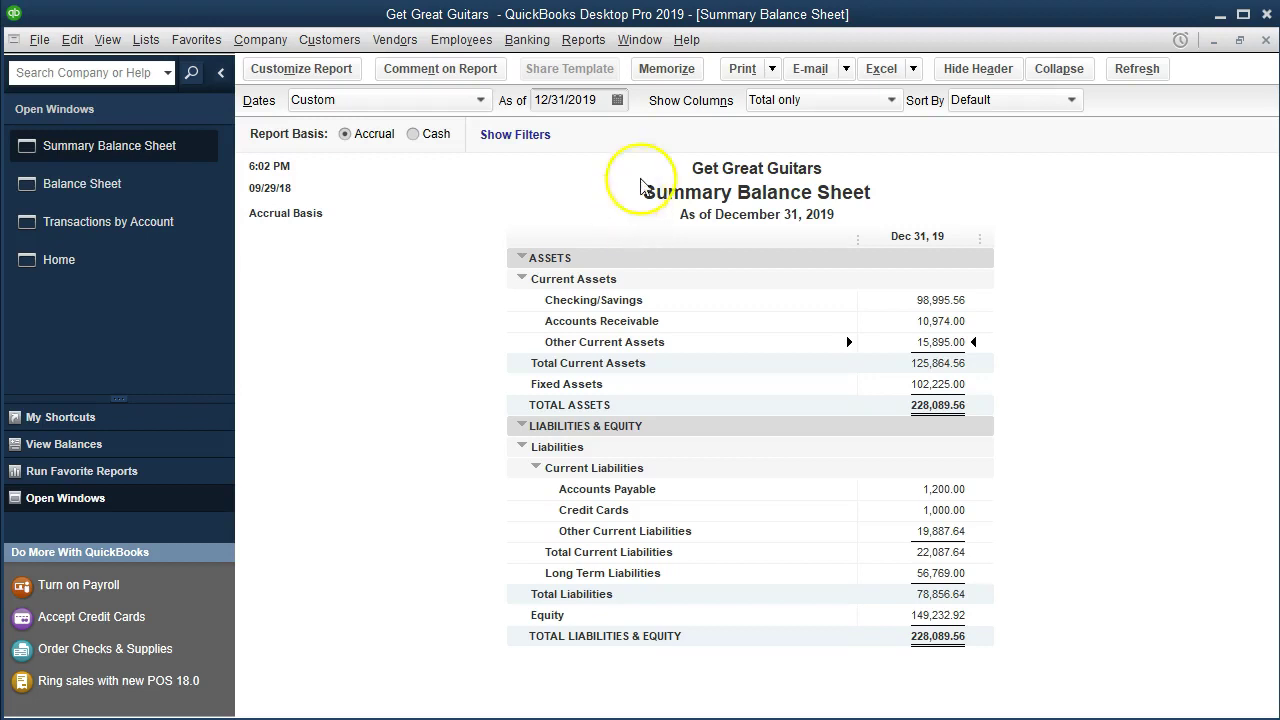
click(913, 69)
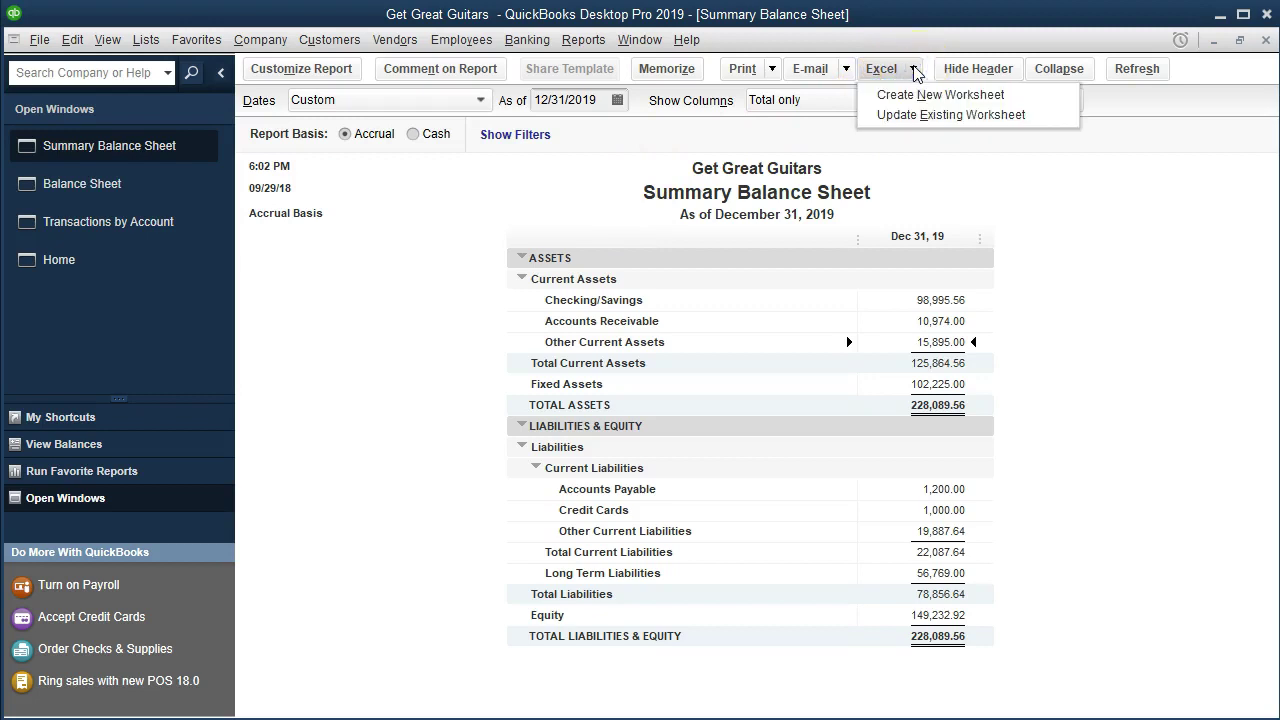
click(1010, 96)
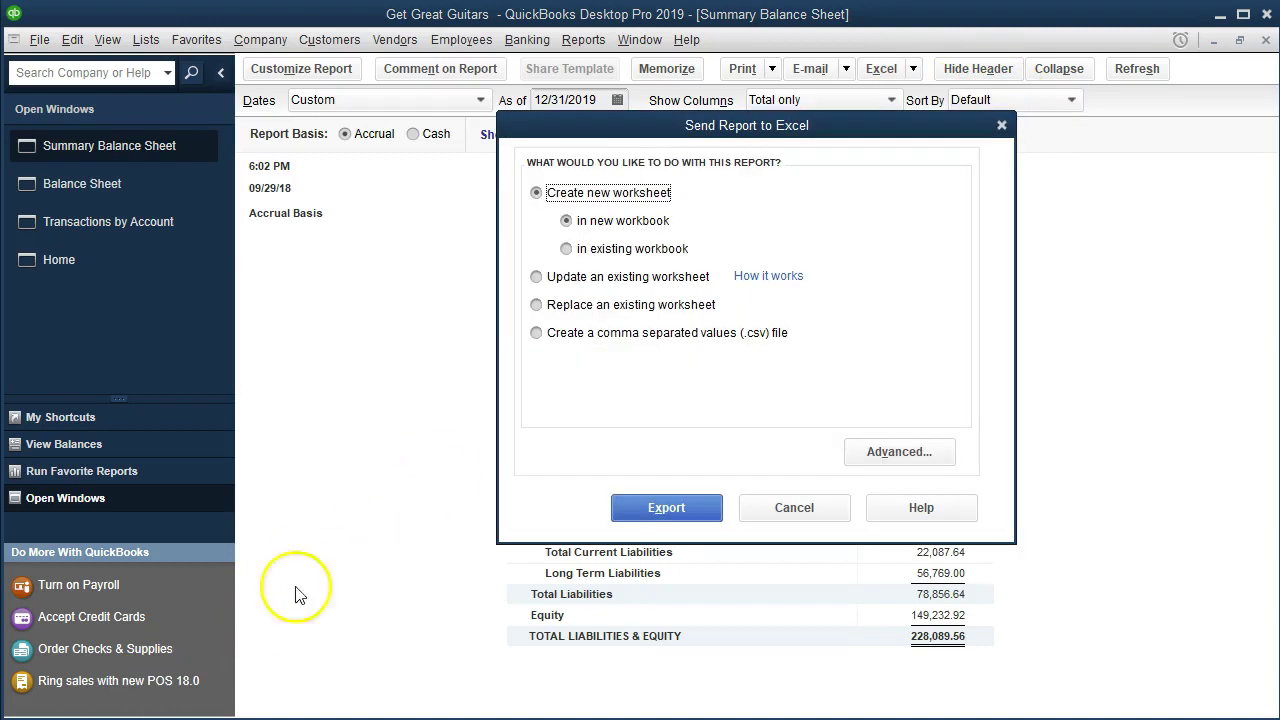
click(566, 255)
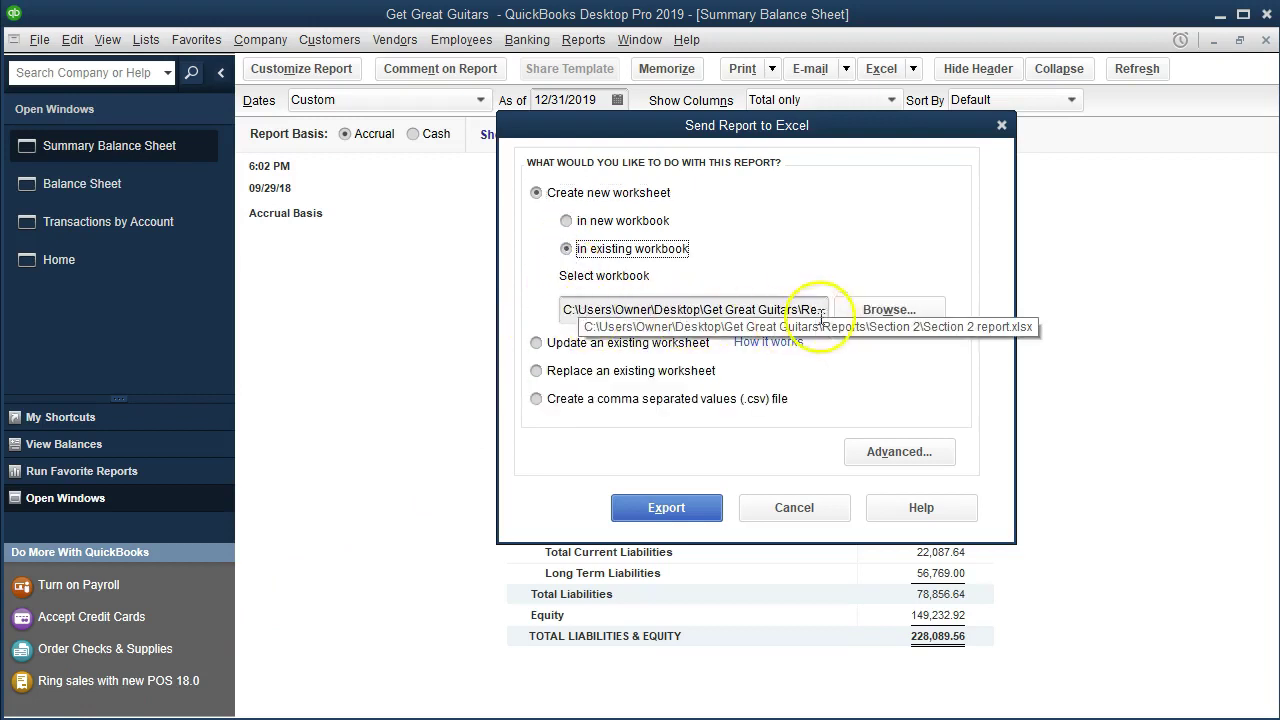
Choose Section 2 report.xlsx from the Reports\Section 2 folder as the target workbook and export the Summary Balance Sheet to it
click(912, 311)
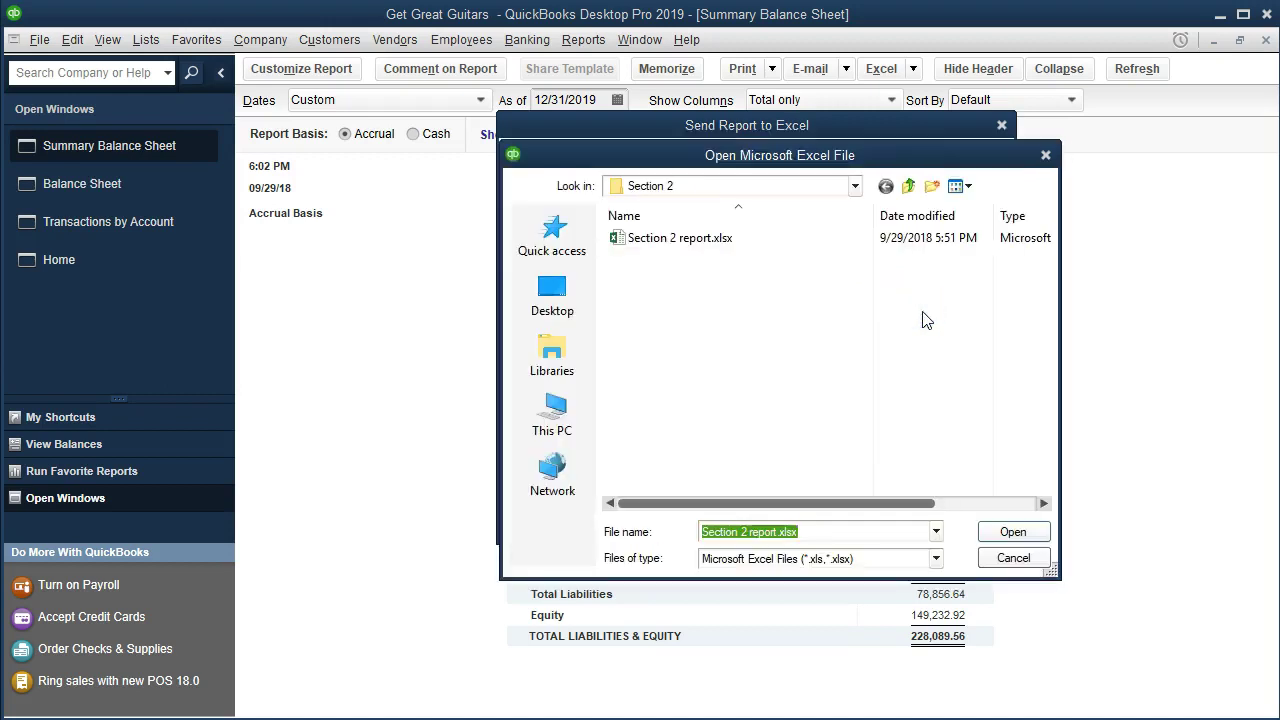
click(855, 186)
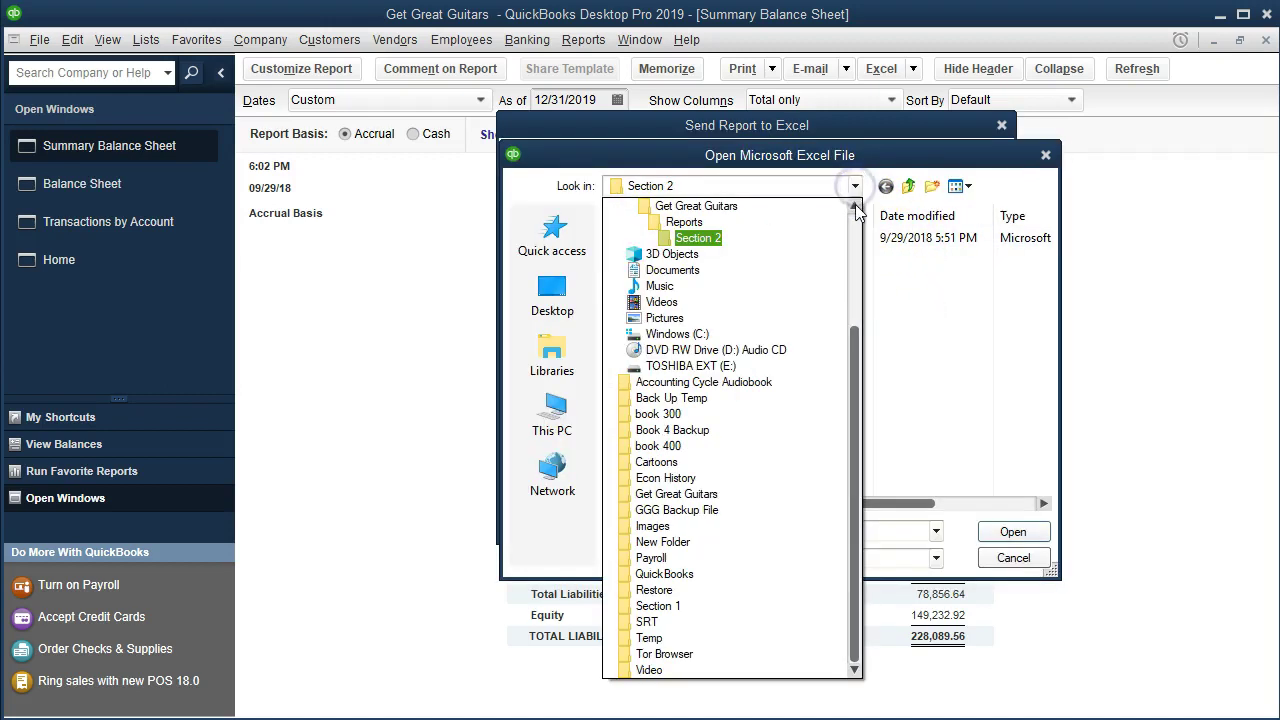
click(855, 207)
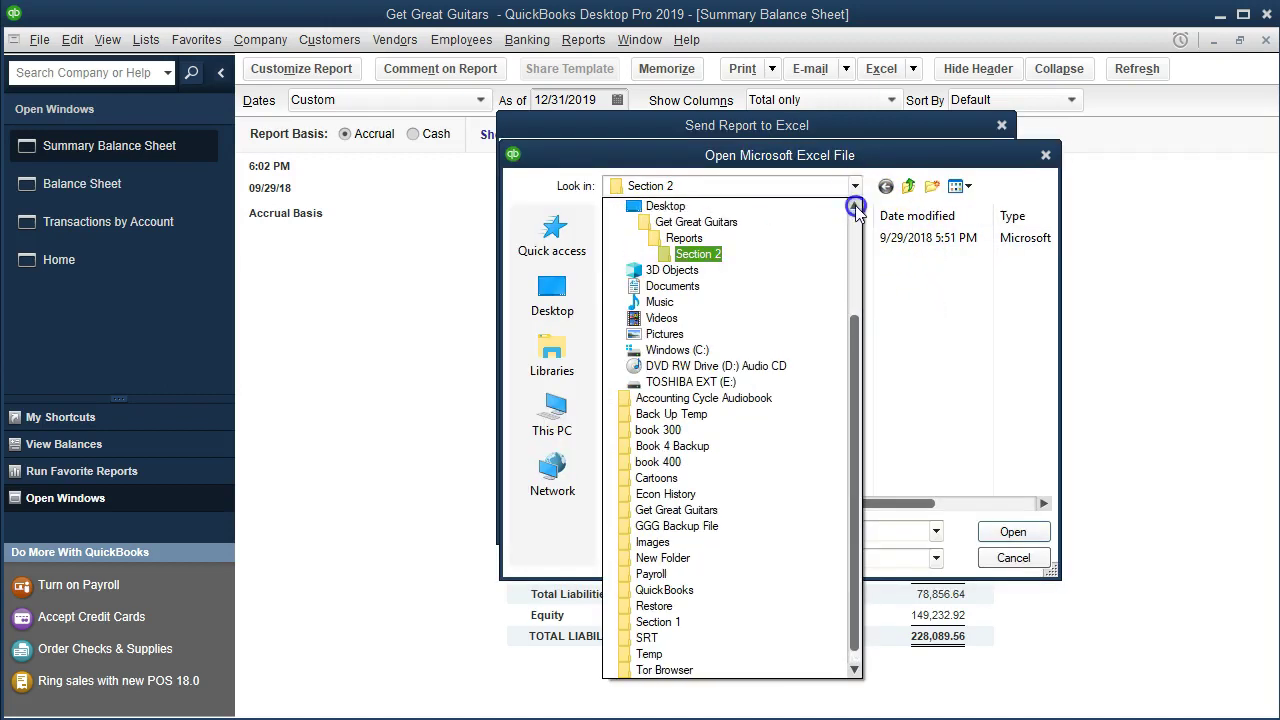
click(797, 240)
click(660, 260)
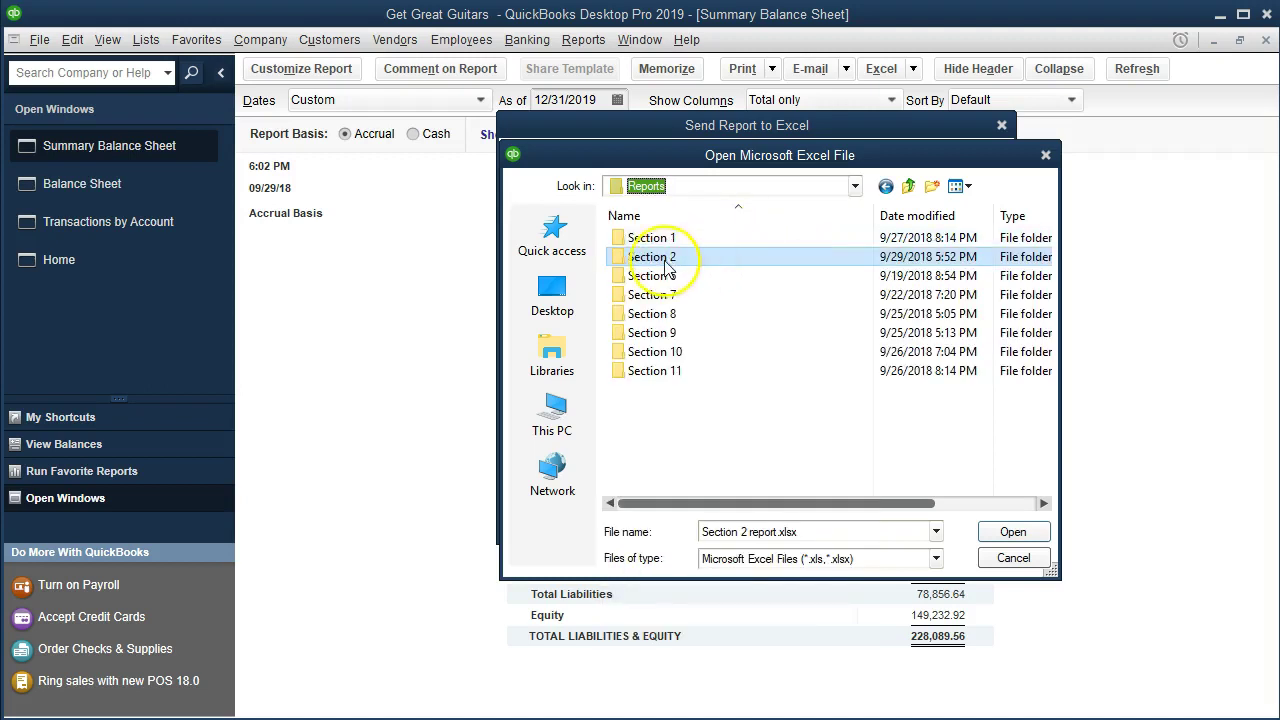
double_click(660, 258)
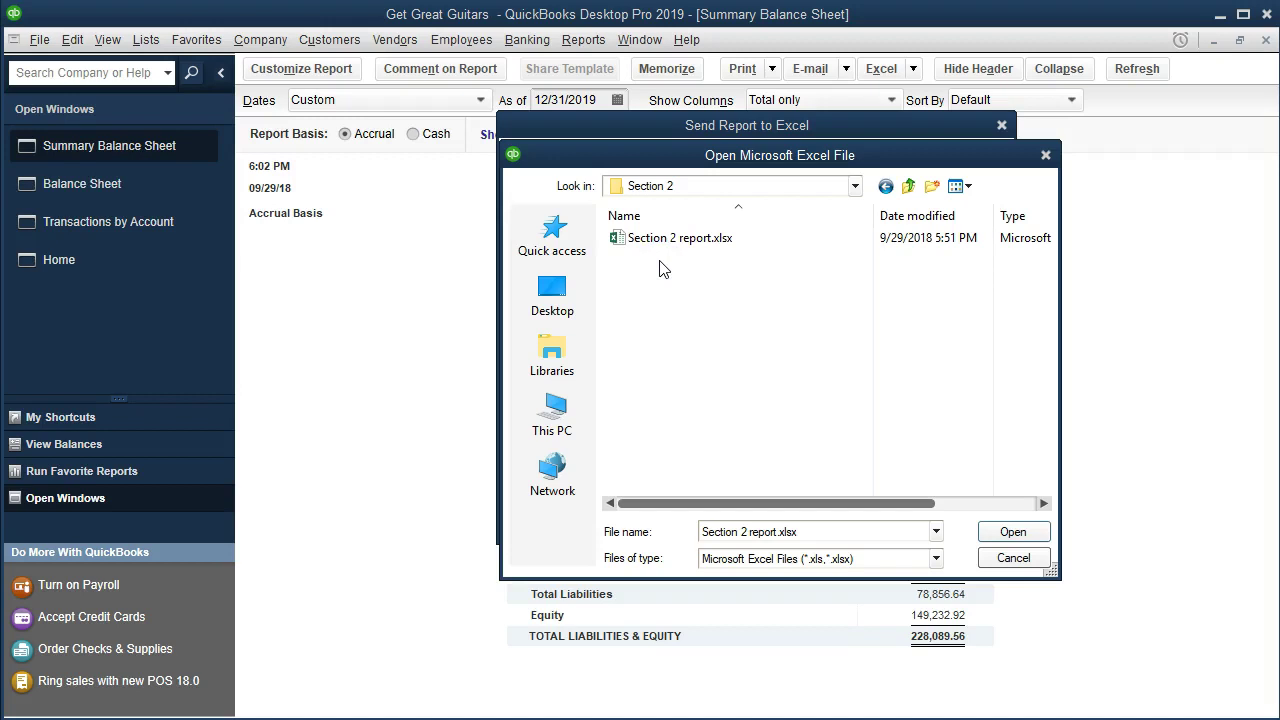
click(648, 245)
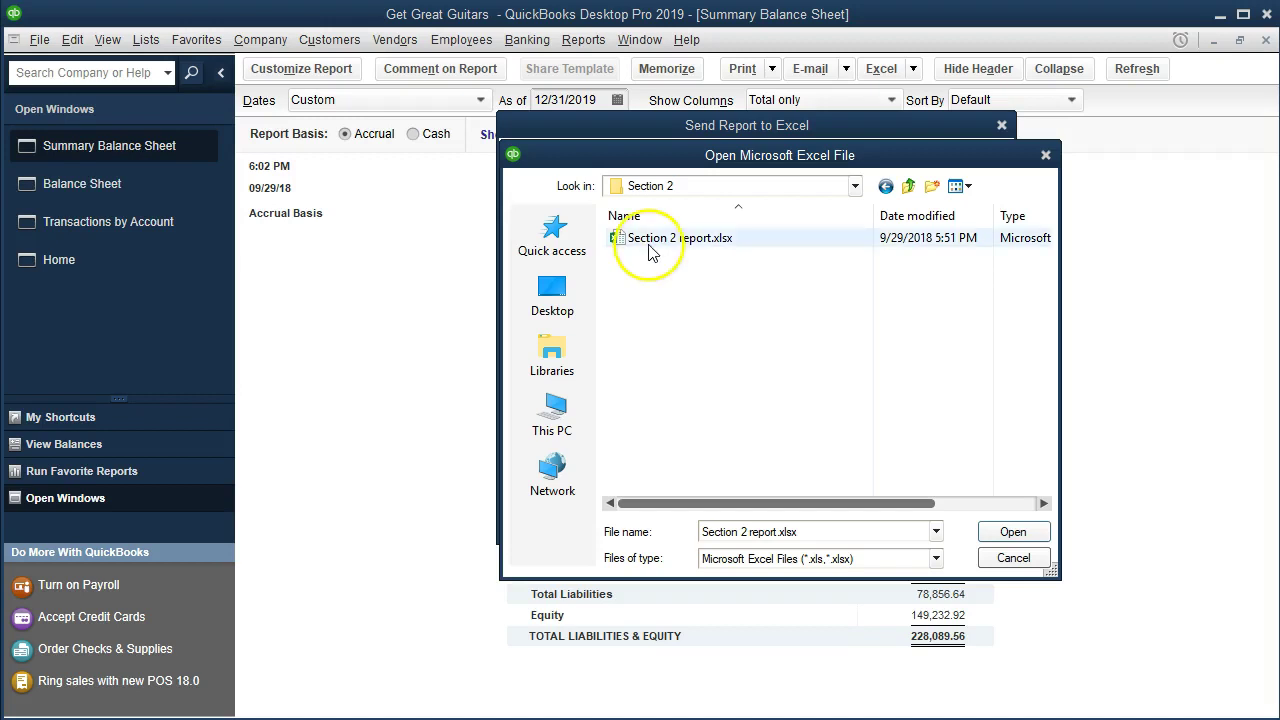
double_click(650, 250)
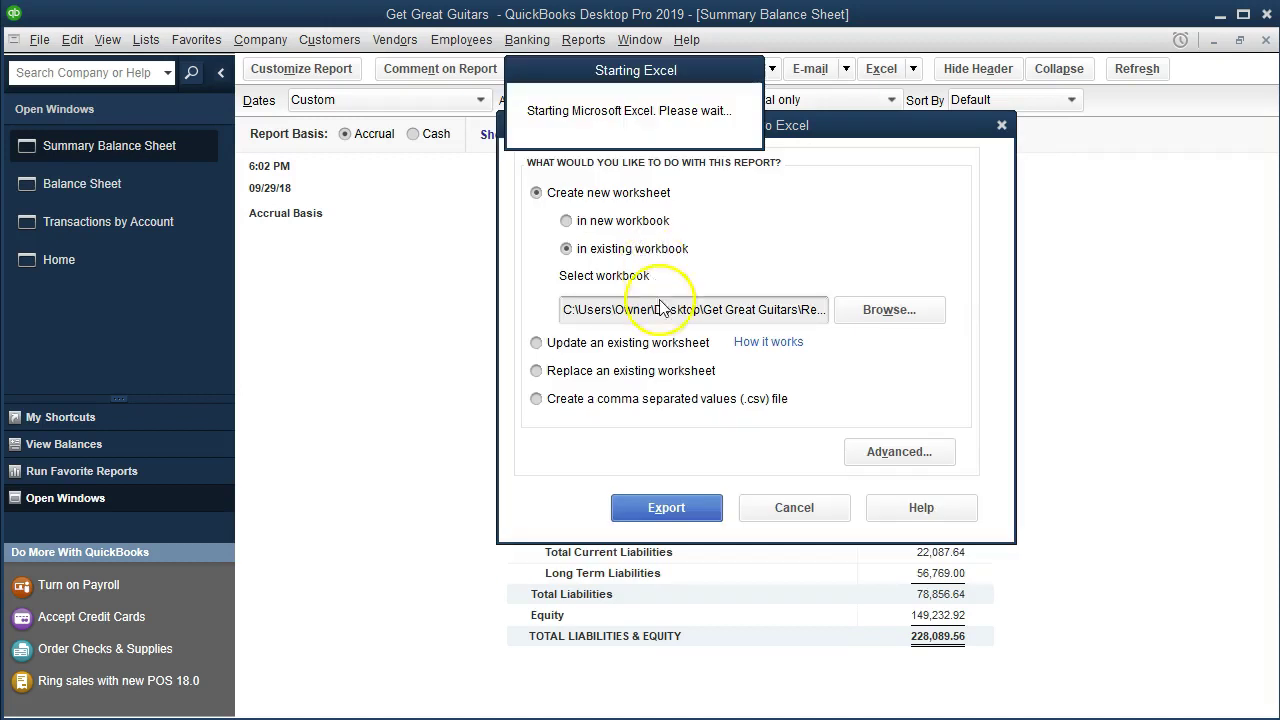
click(662, 512)
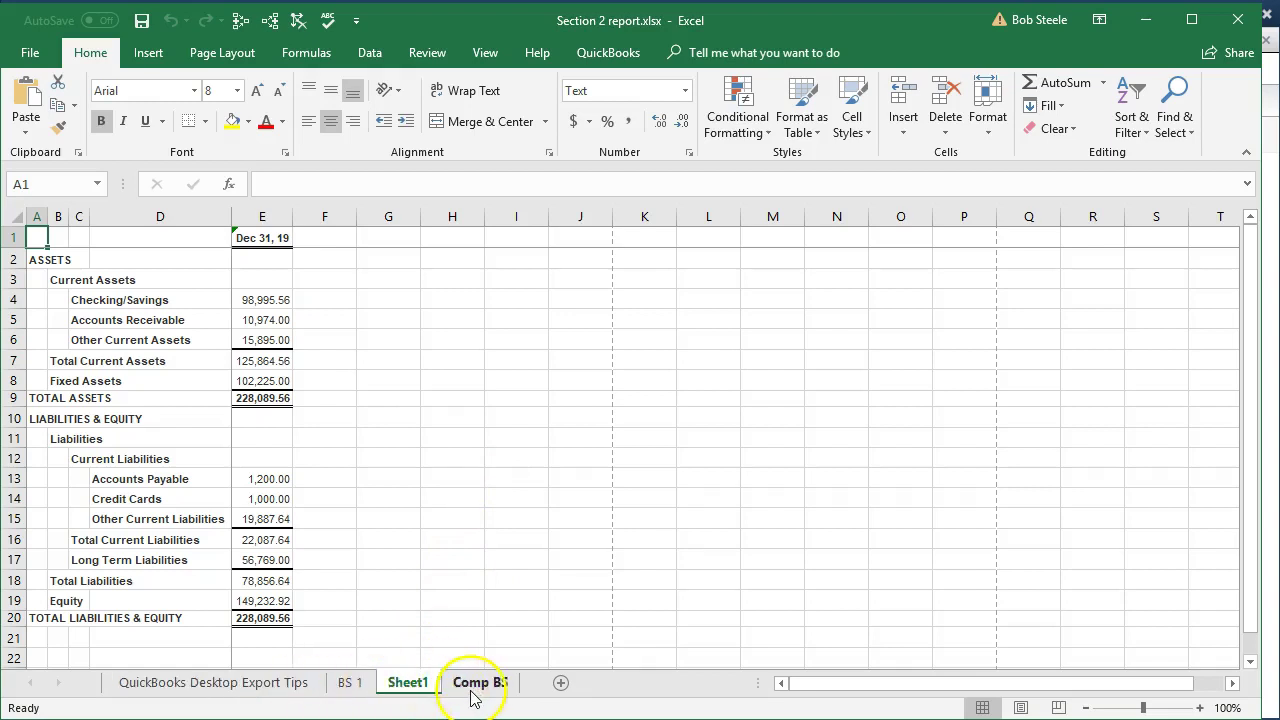
Move the exported Sheet1 after the Comp BS sheet and rename it Sum BS
drag(407, 686, 524, 680)
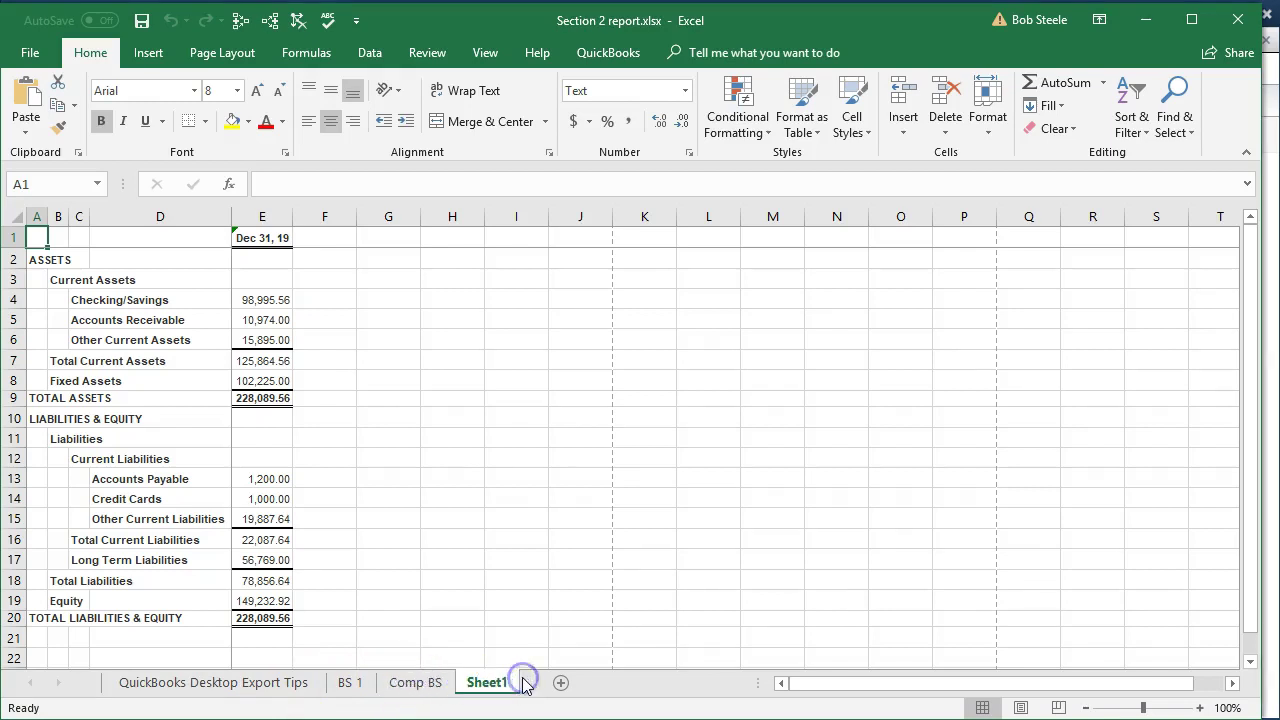
click(485, 53)
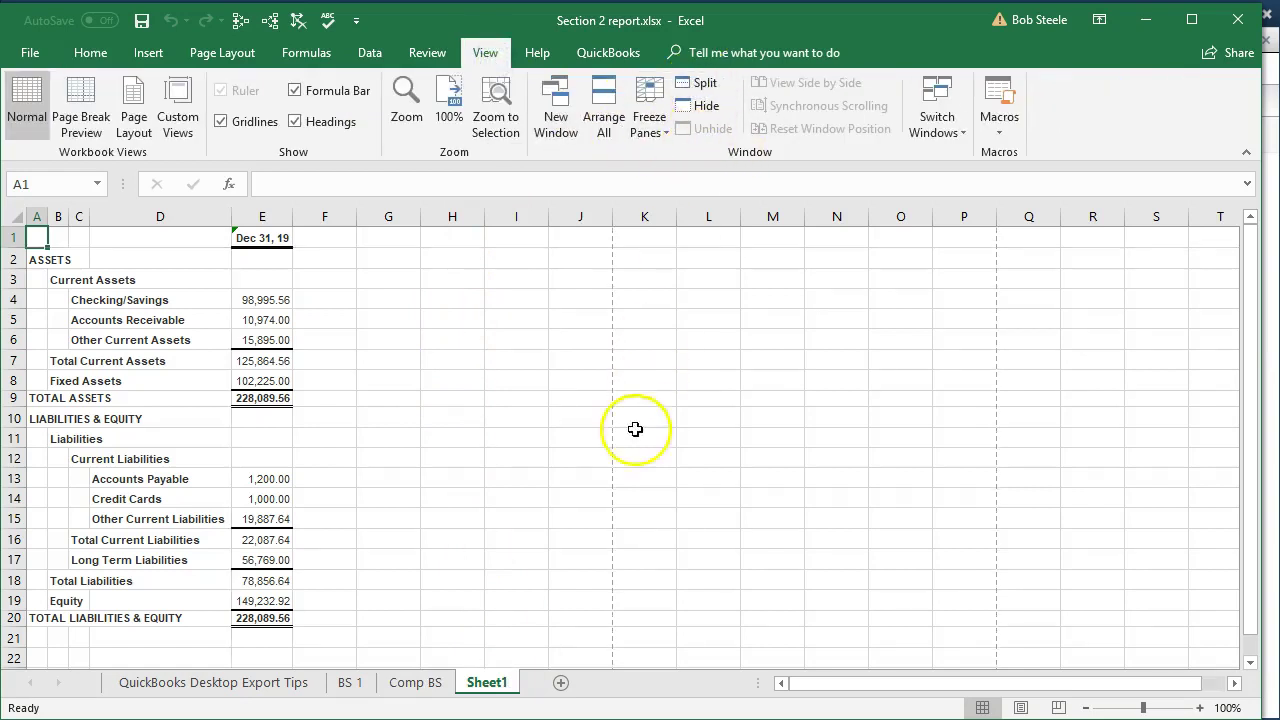
double_click(494, 684)
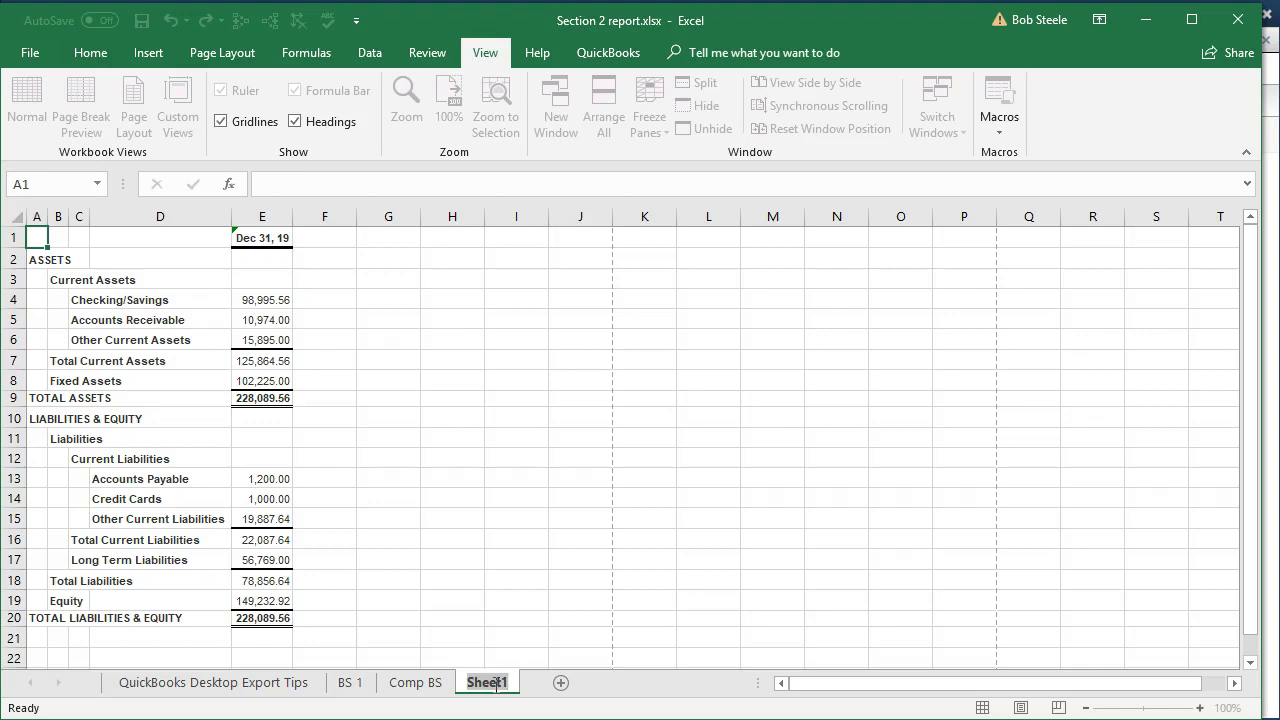
text(Sum BS)
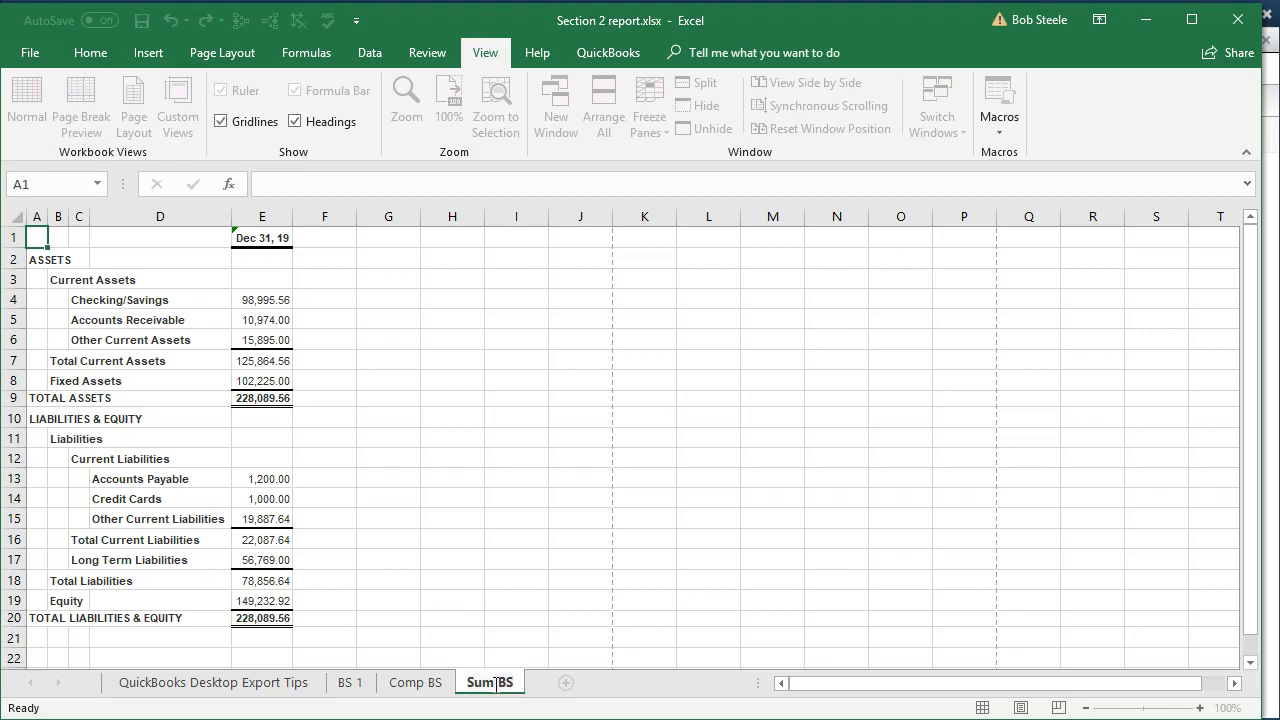
click(494, 678)
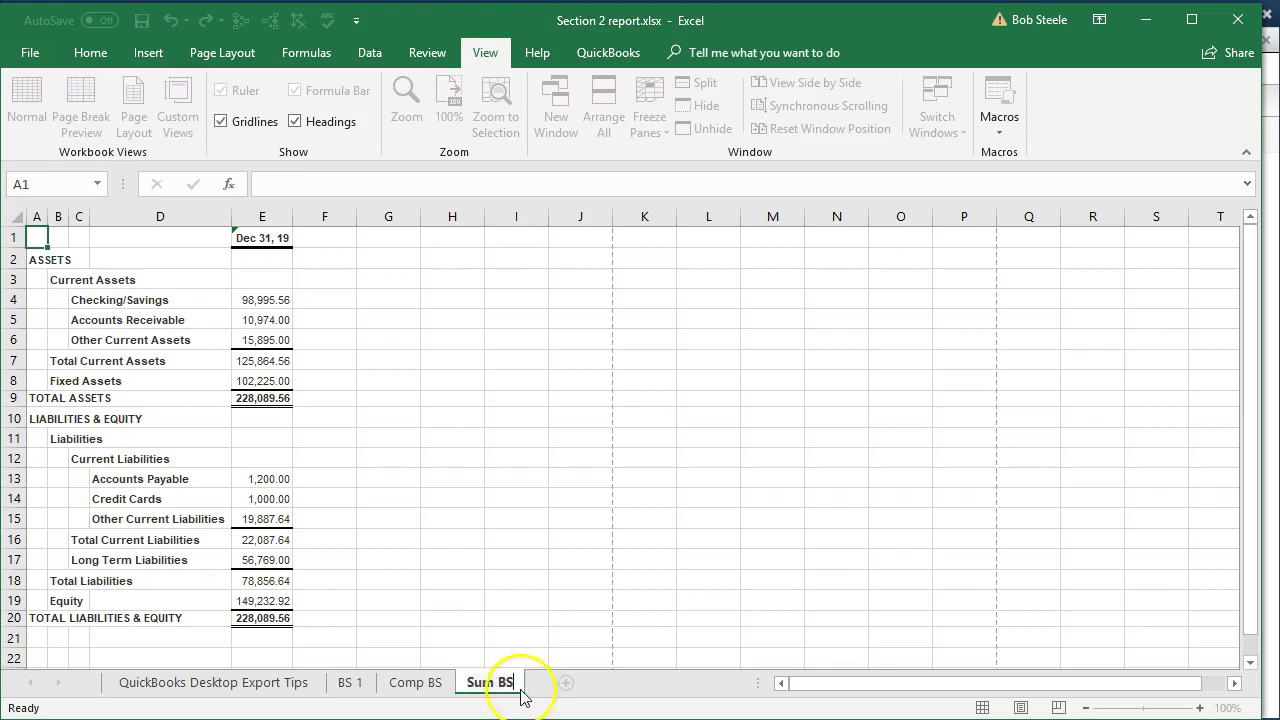
click(492, 616)
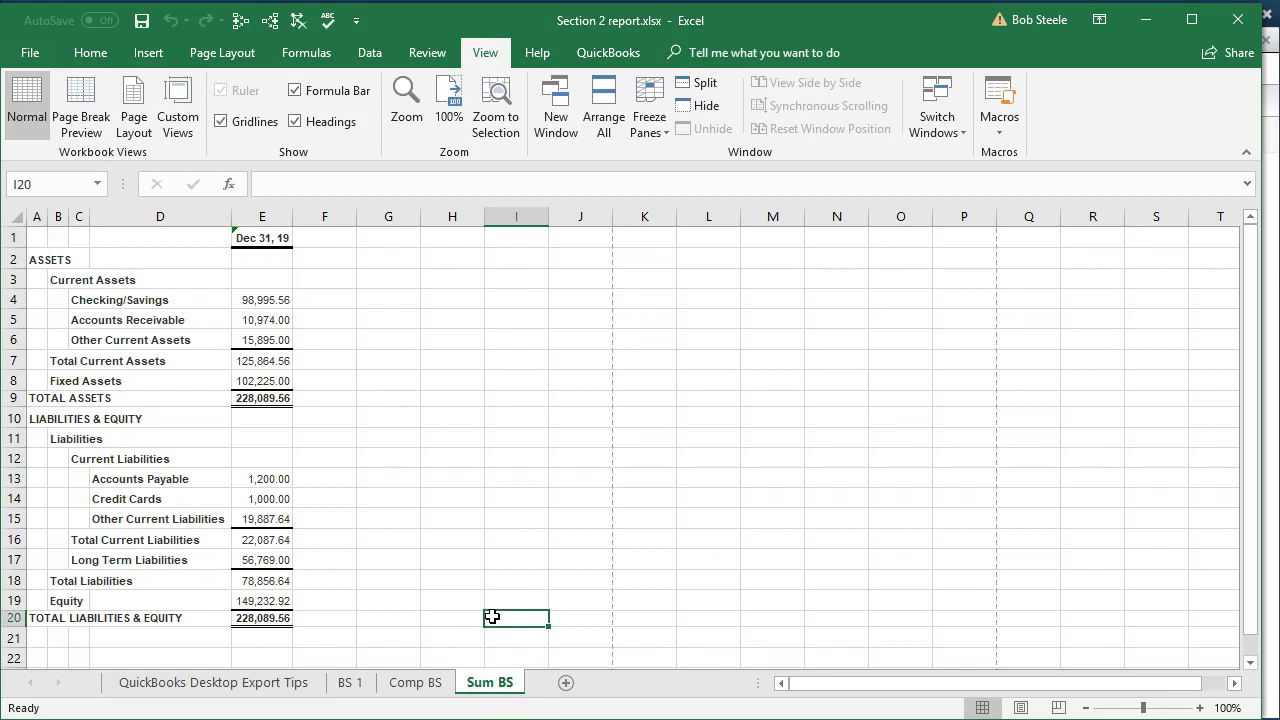
Check the Sum BS sheet's report header in Page Layout view and return to Normal view
click(1020, 707)
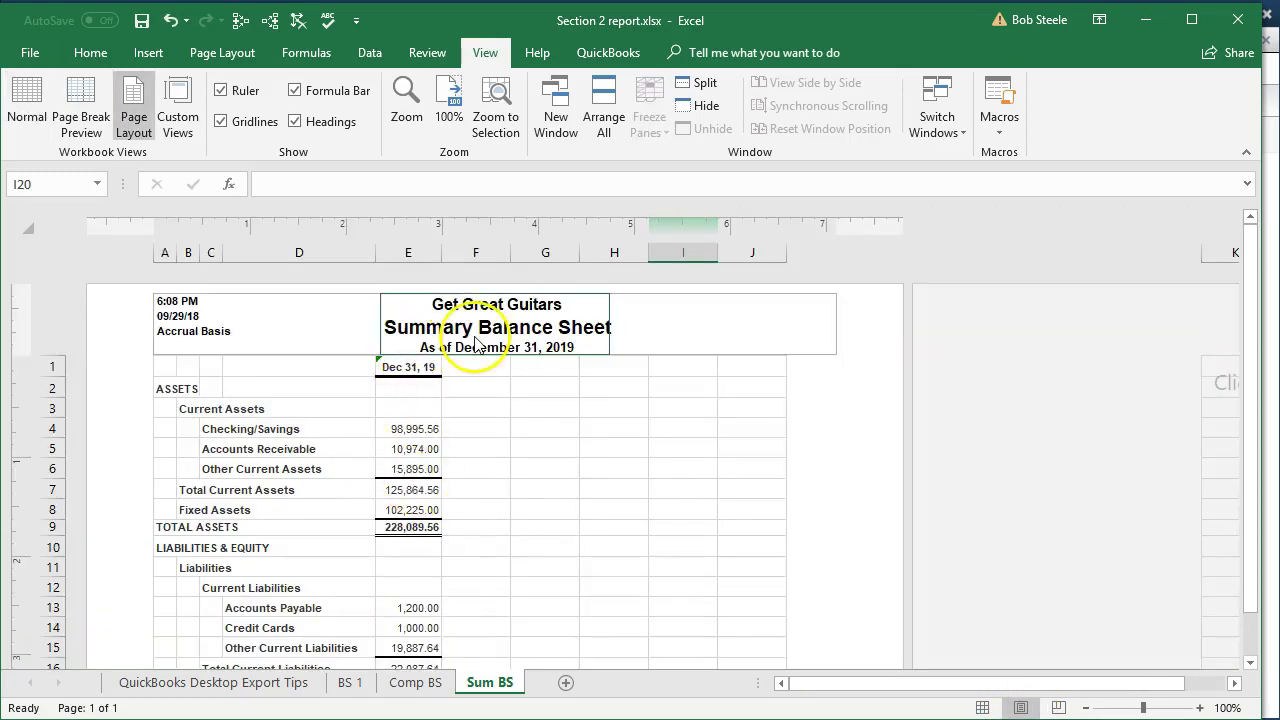
click(980, 706)
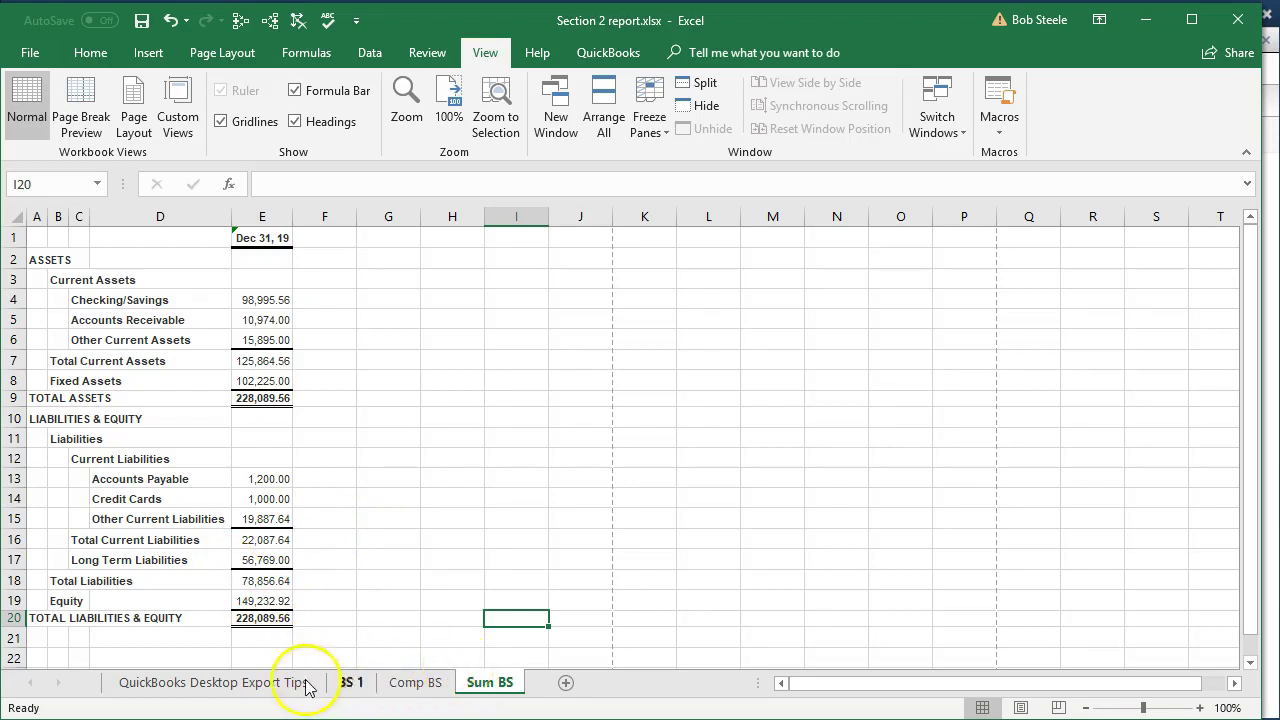
Delete the QuickBooks Desktop Export Tips sheet from the workbook and return to the Sum BS sheet
click(252, 684)
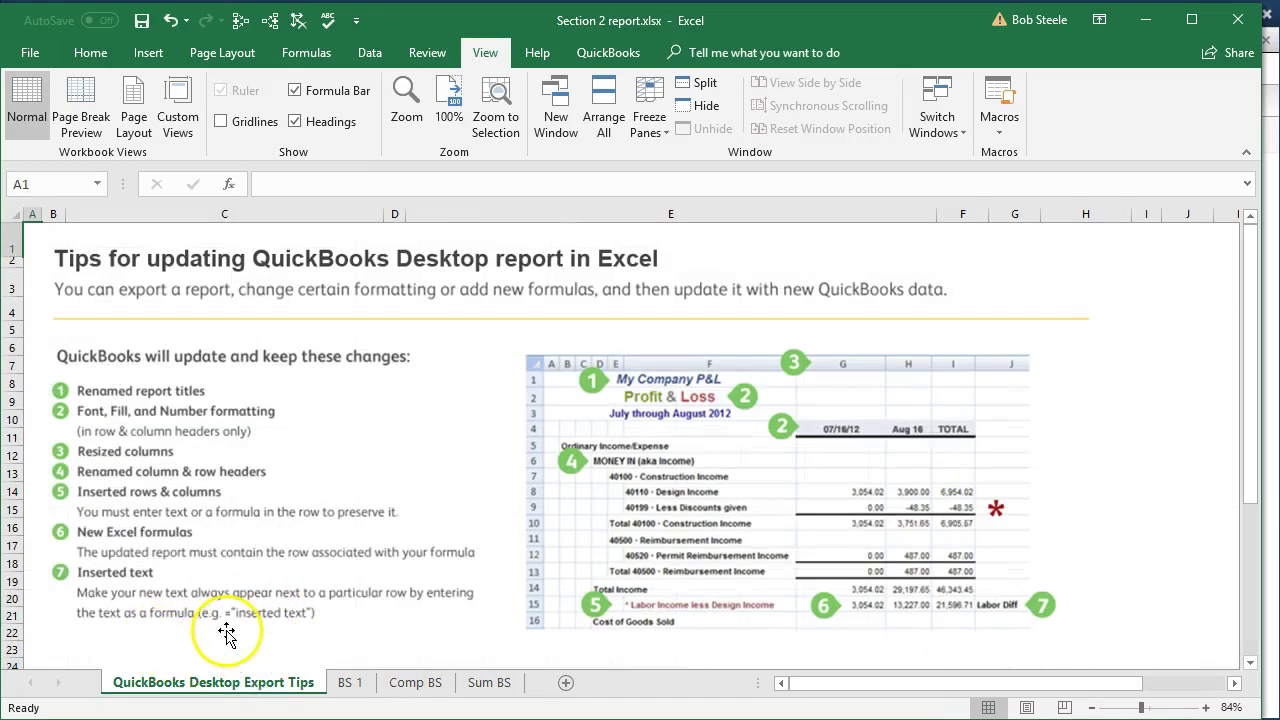
click(229, 684)
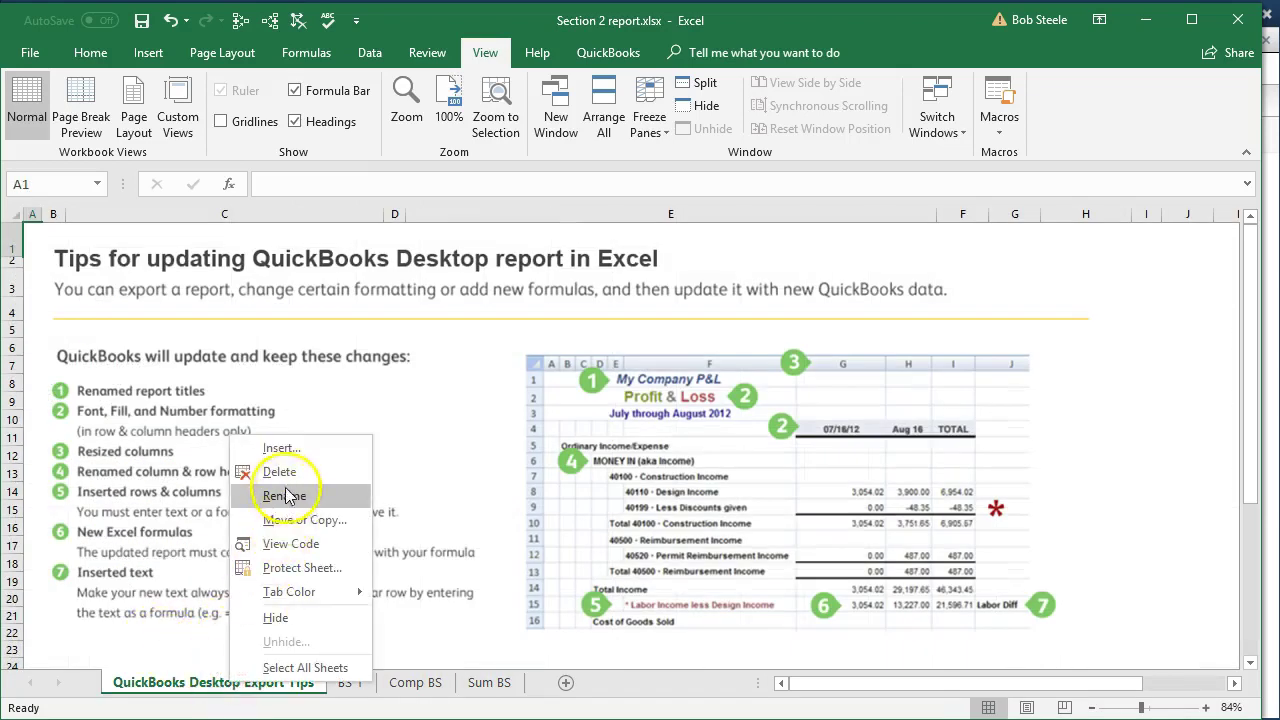
click(286, 474)
click(608, 406)
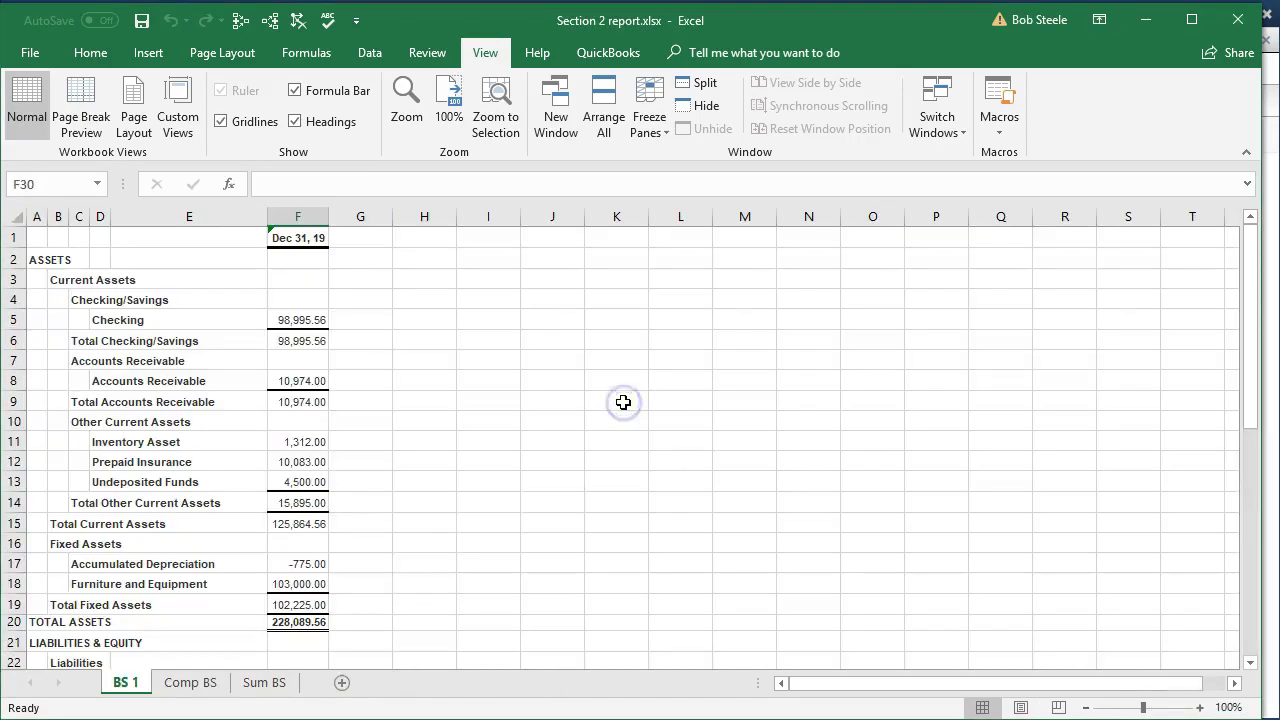
click(266, 682)
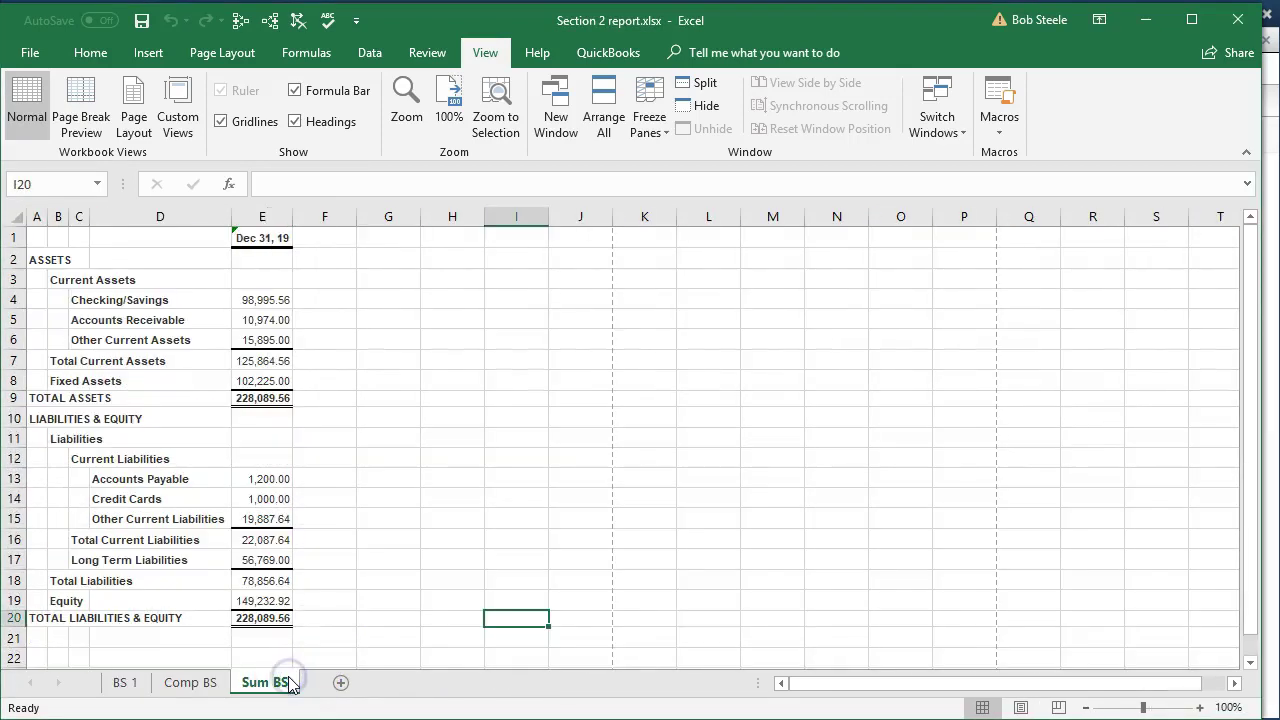
click(185, 686)
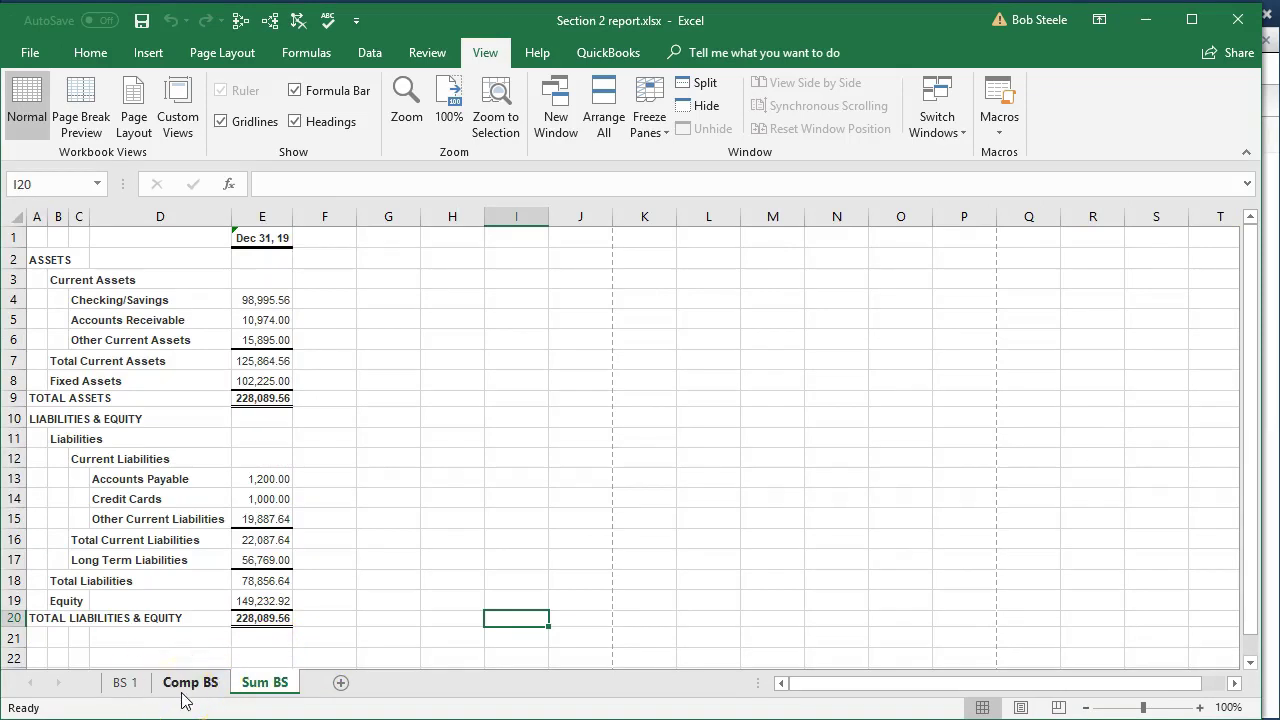
Preview the printout with Print Entire Workbook selected, page through to the last page, and return to the worksheet without printing
click(31, 53)
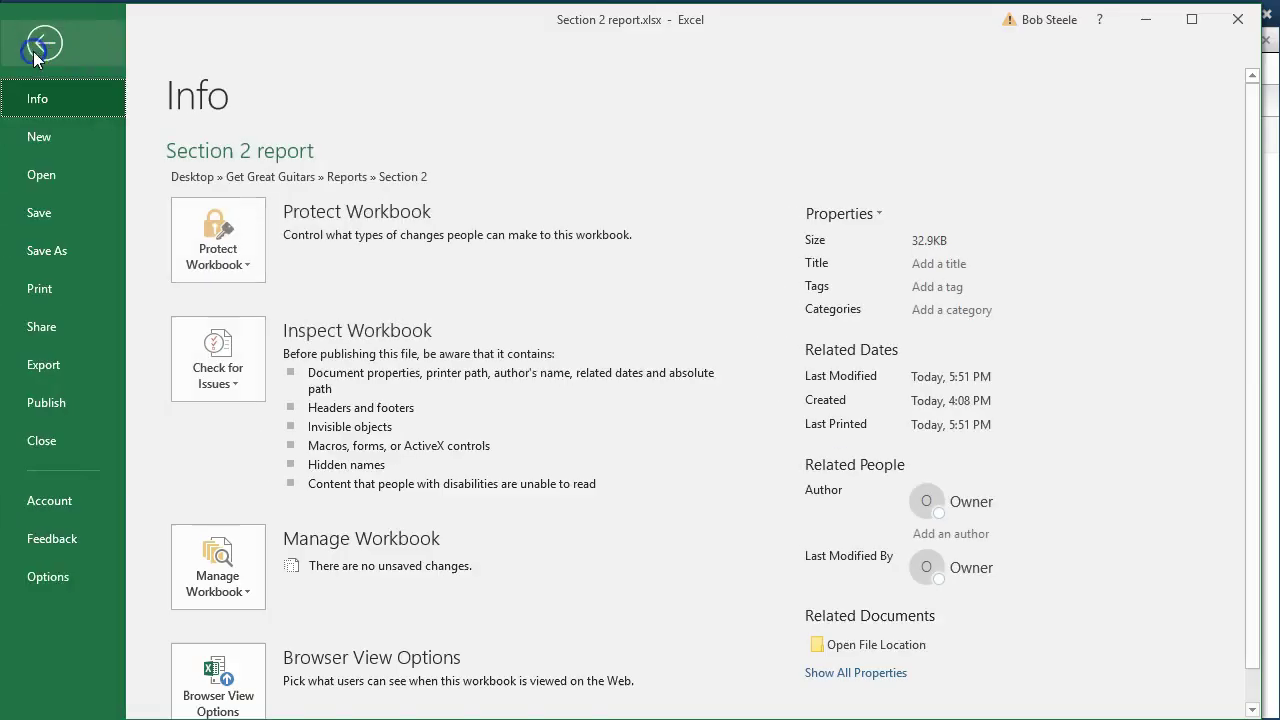
click(56, 280)
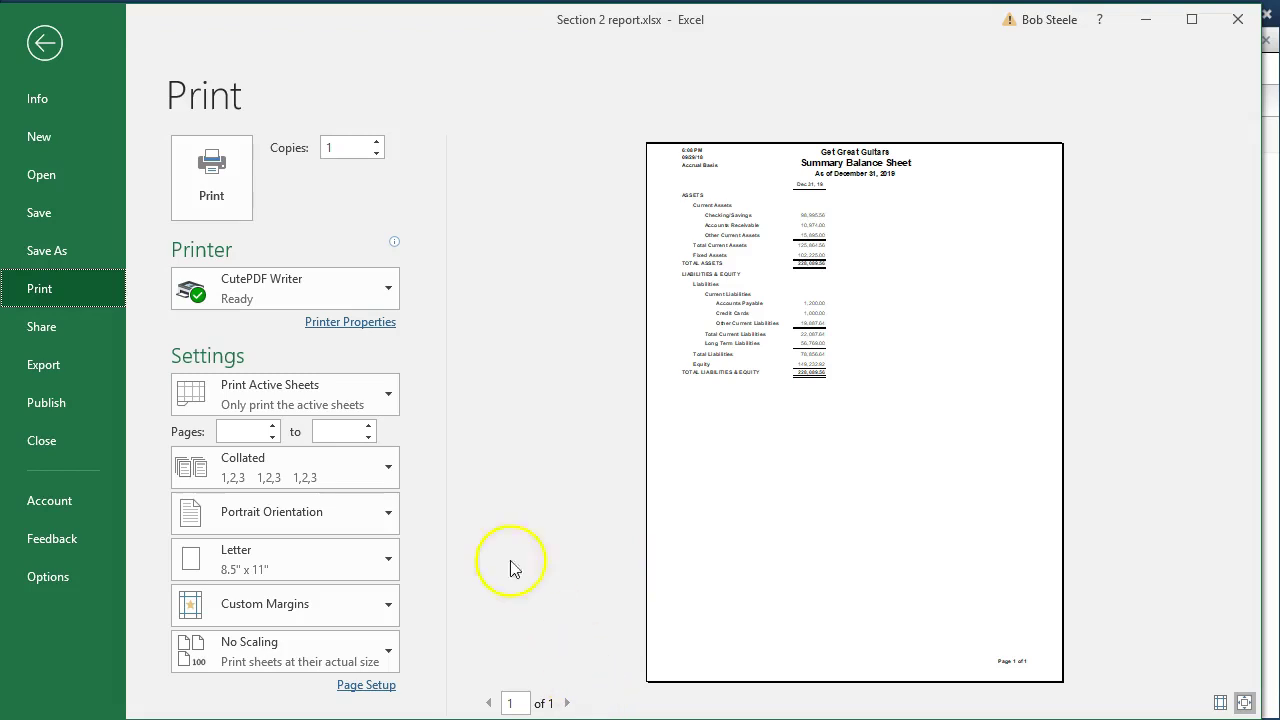
click(380, 406)
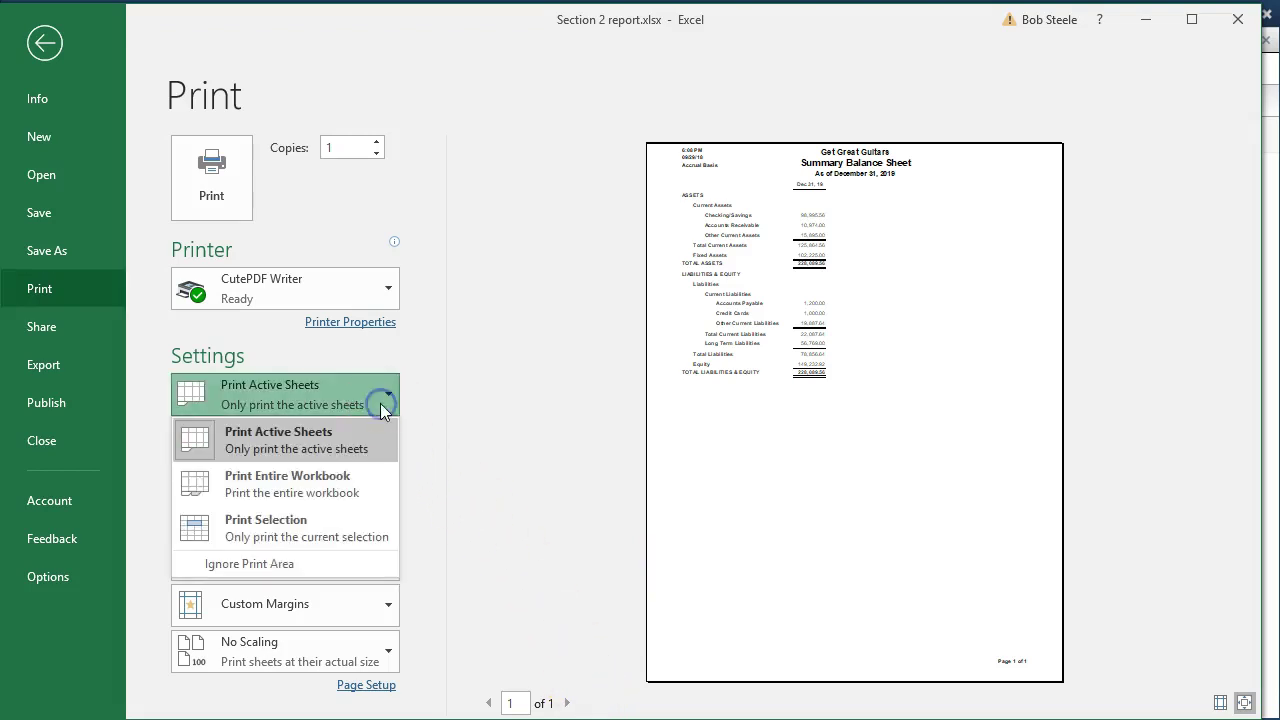
click(366, 484)
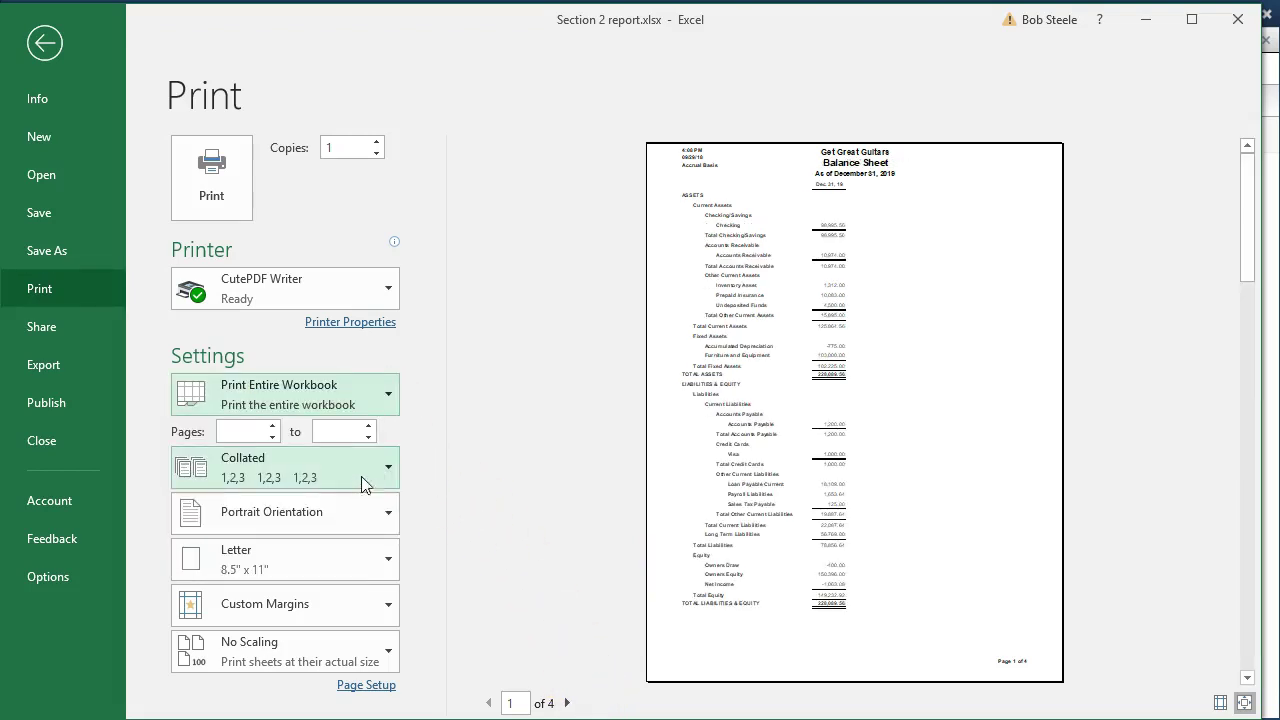
mouse_move(247, 306)
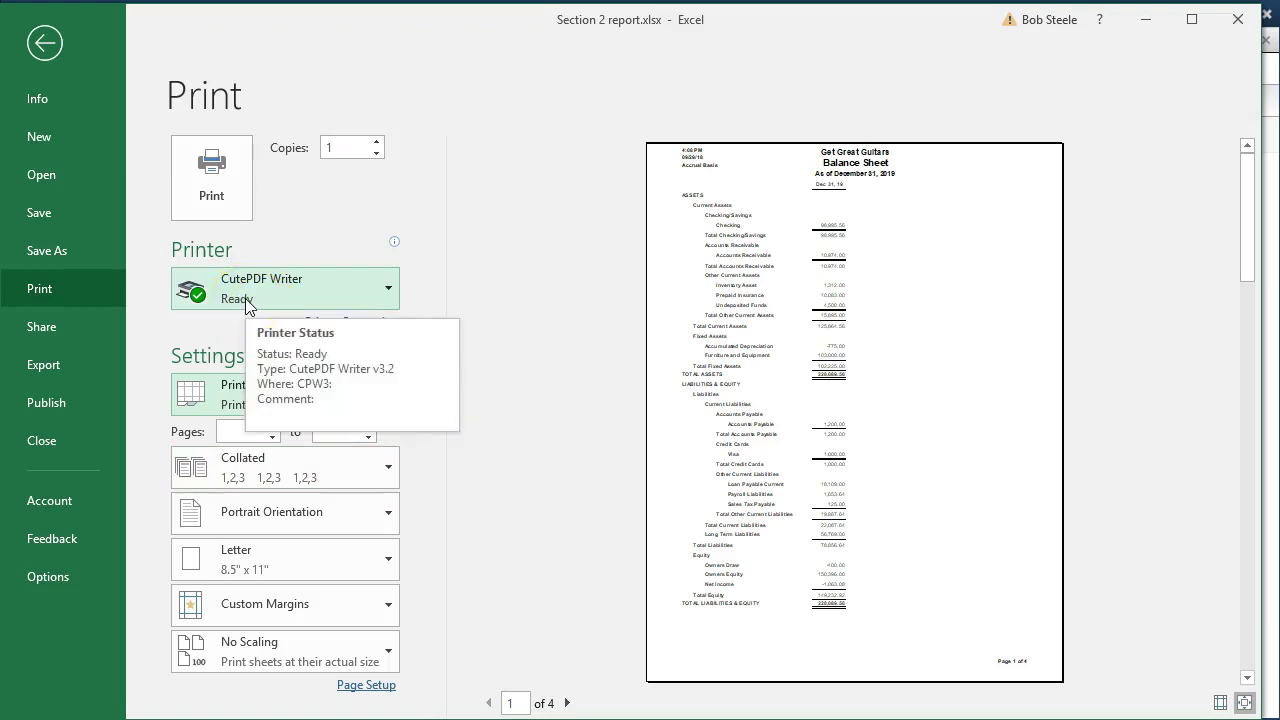
click(566, 703)
click(566, 703)
click(566, 703)
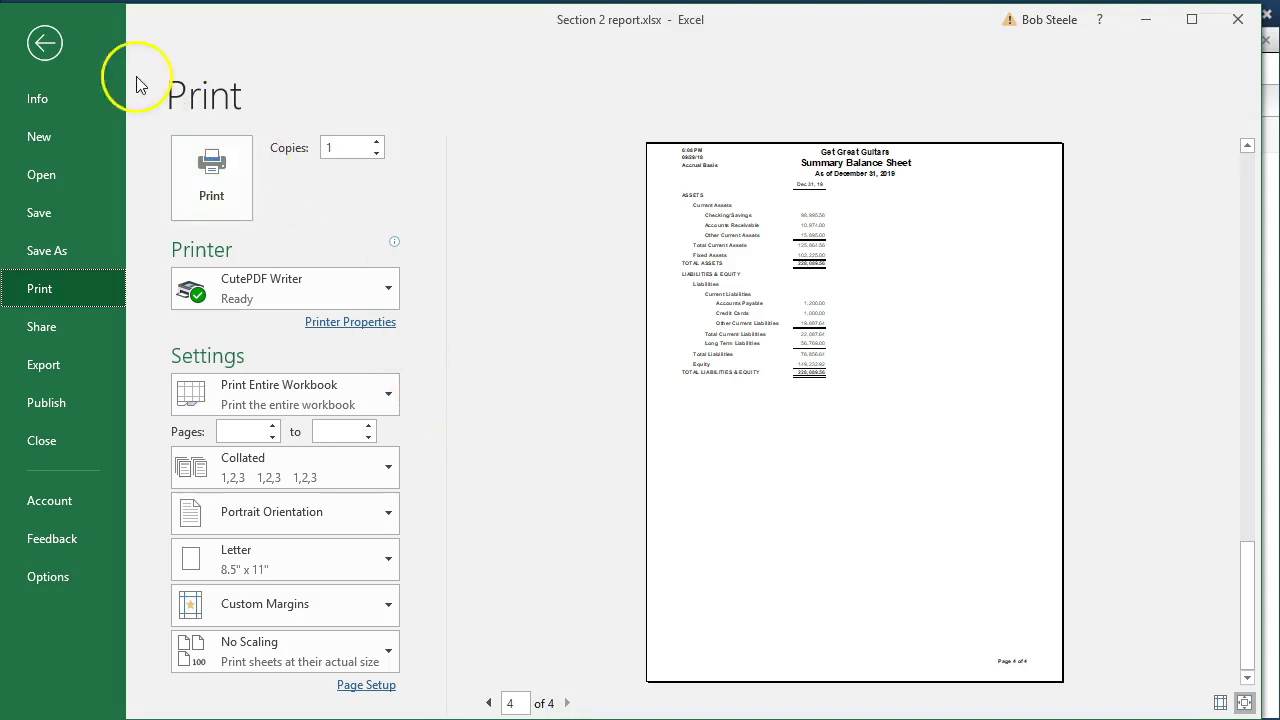
click(44, 43)
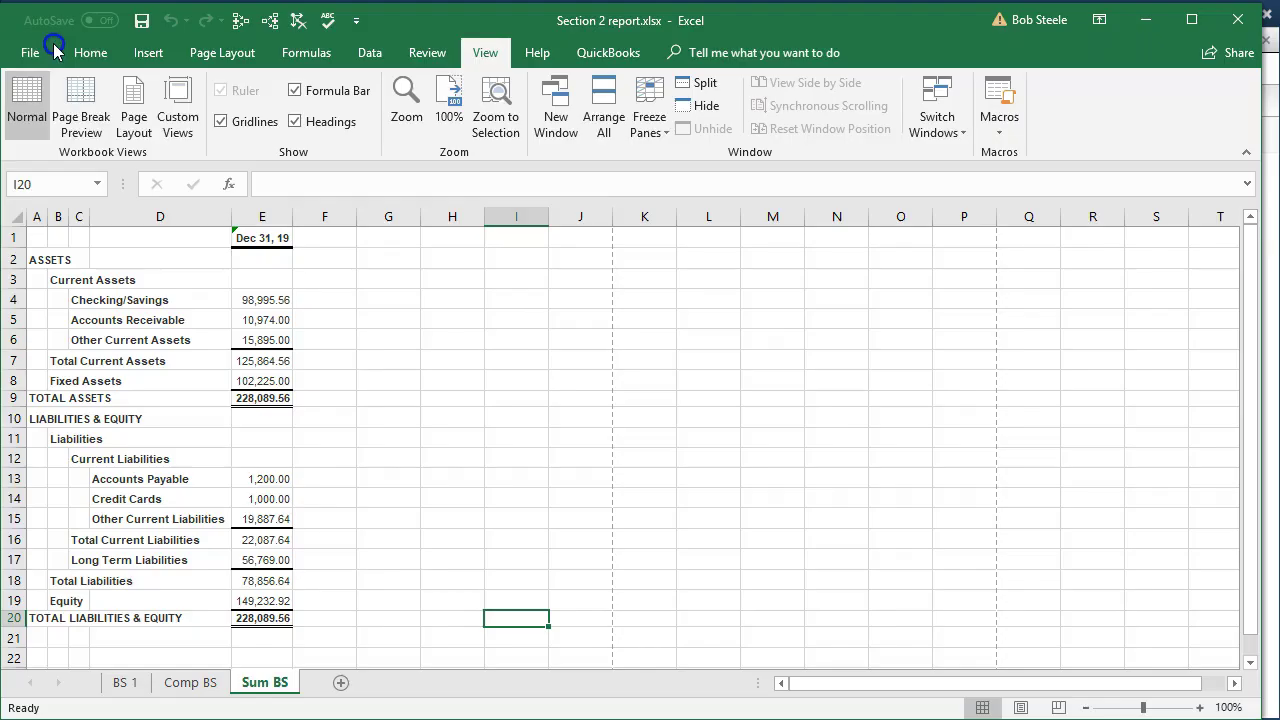
Close the Section 2 report workbook, saving its changes, and return to the Summary Balance Sheet in QuickBooks
click(580, 380)
click(1246, 32)
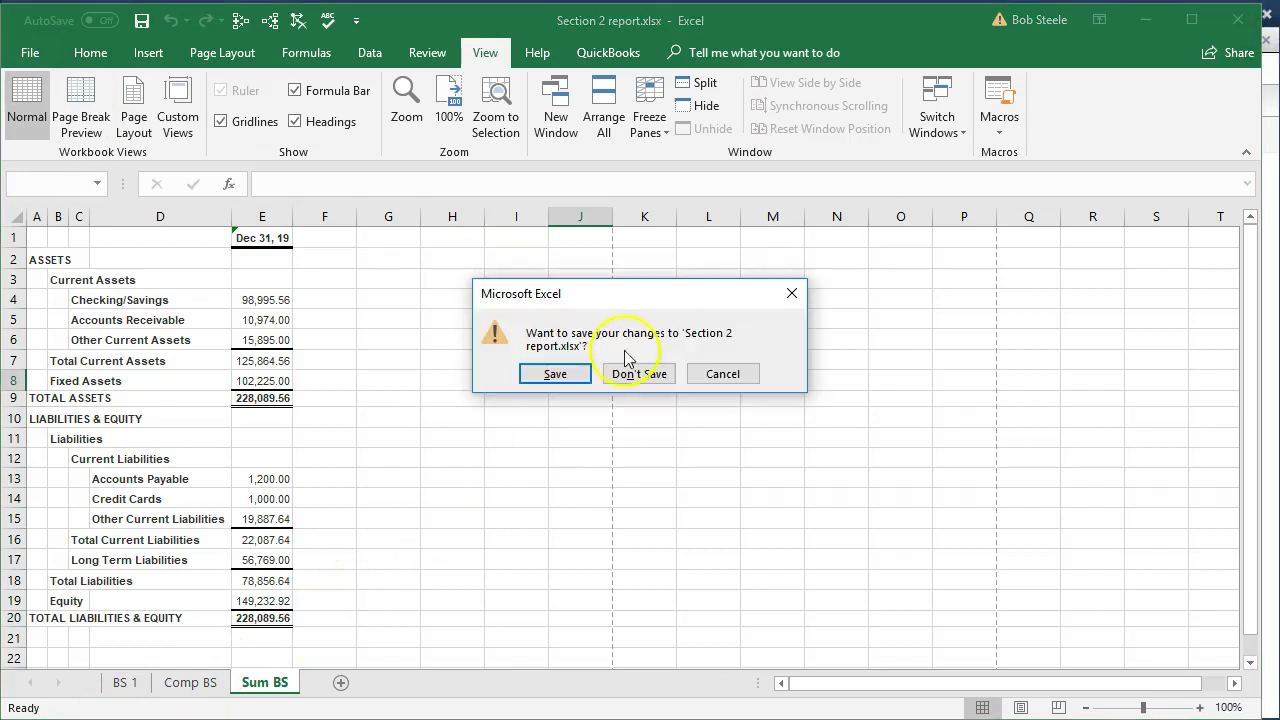
click(555, 371)
click(565, 436)
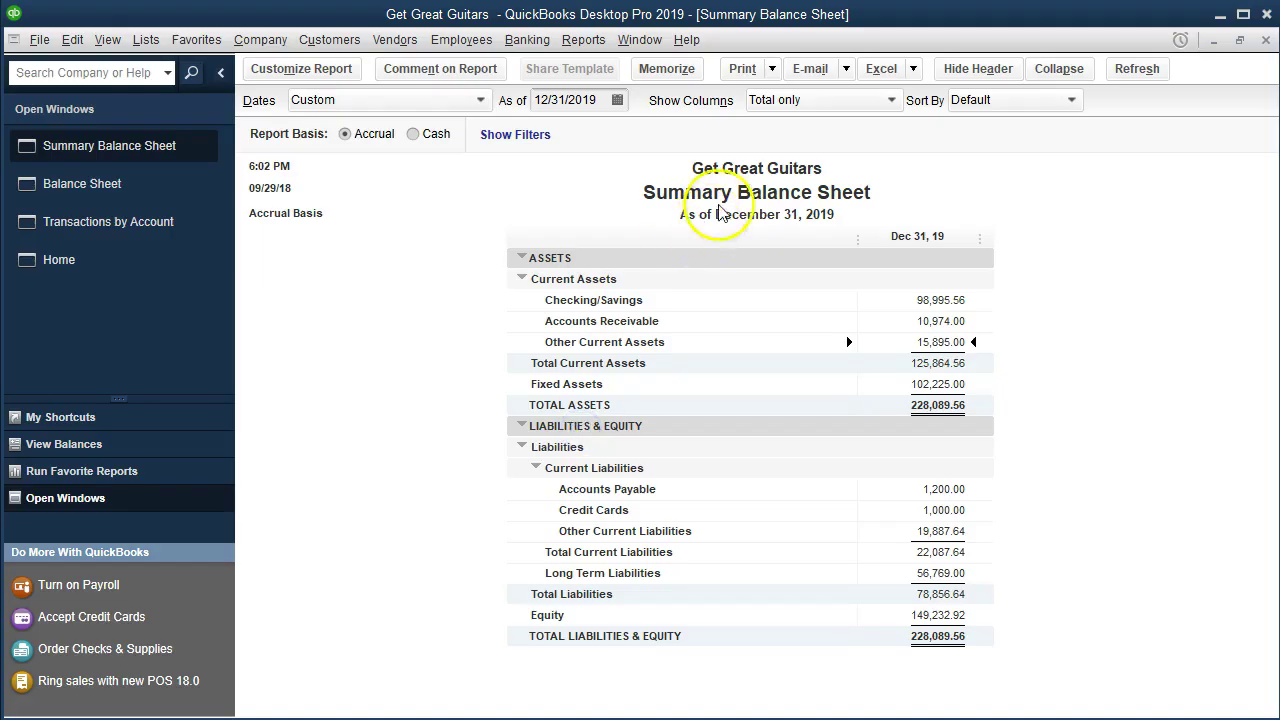
Print the Summary Balance Sheet report to the CutePDF Writer printer in portrait orientation with all pages included
click(772, 69)
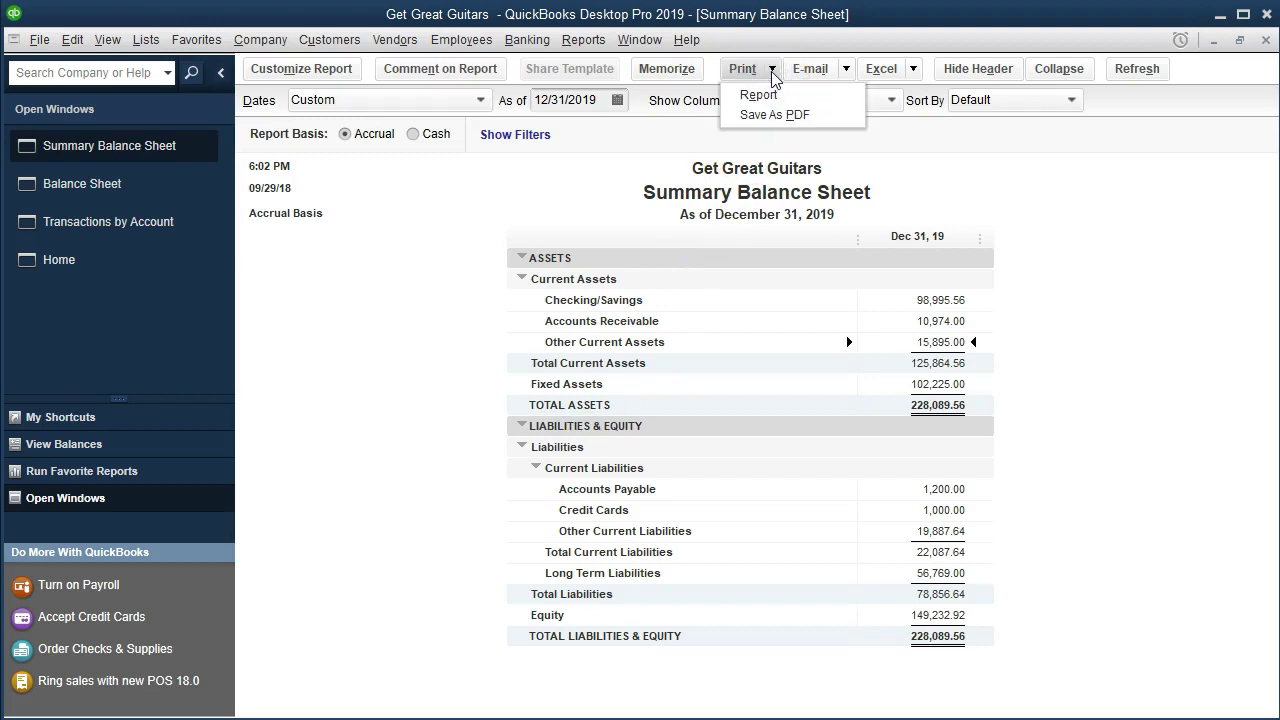
click(777, 116)
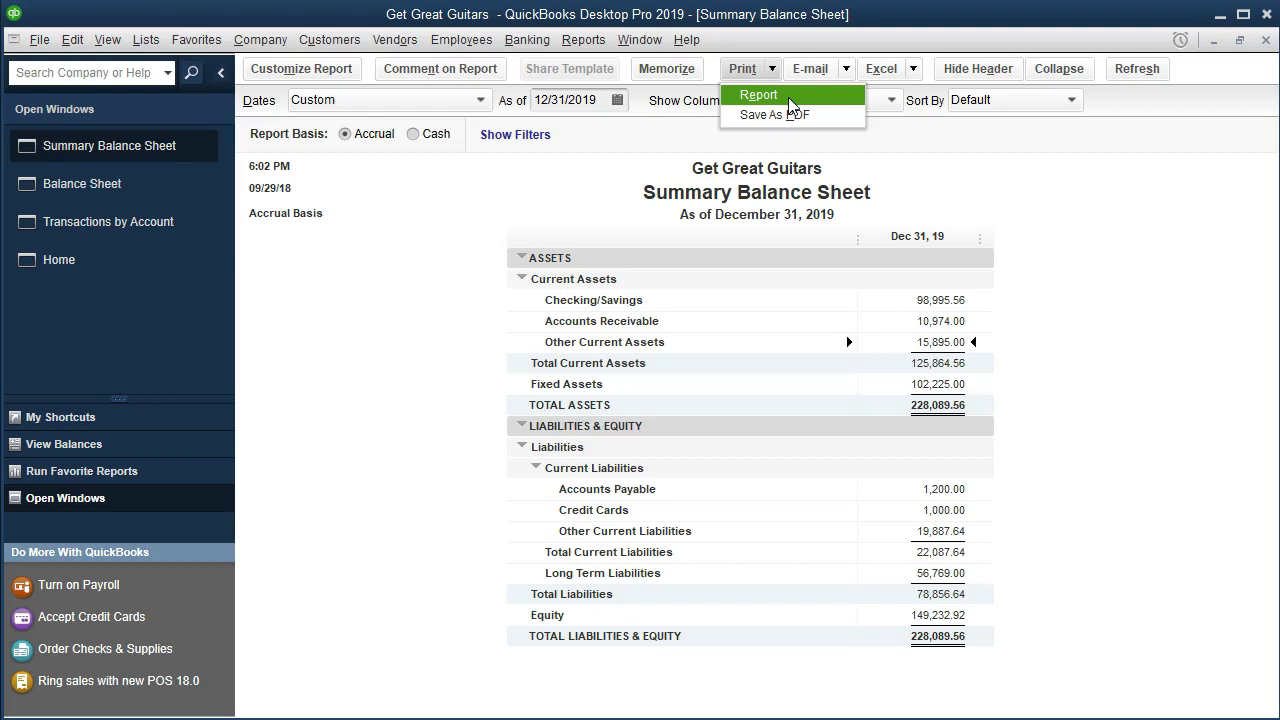
click(790, 103)
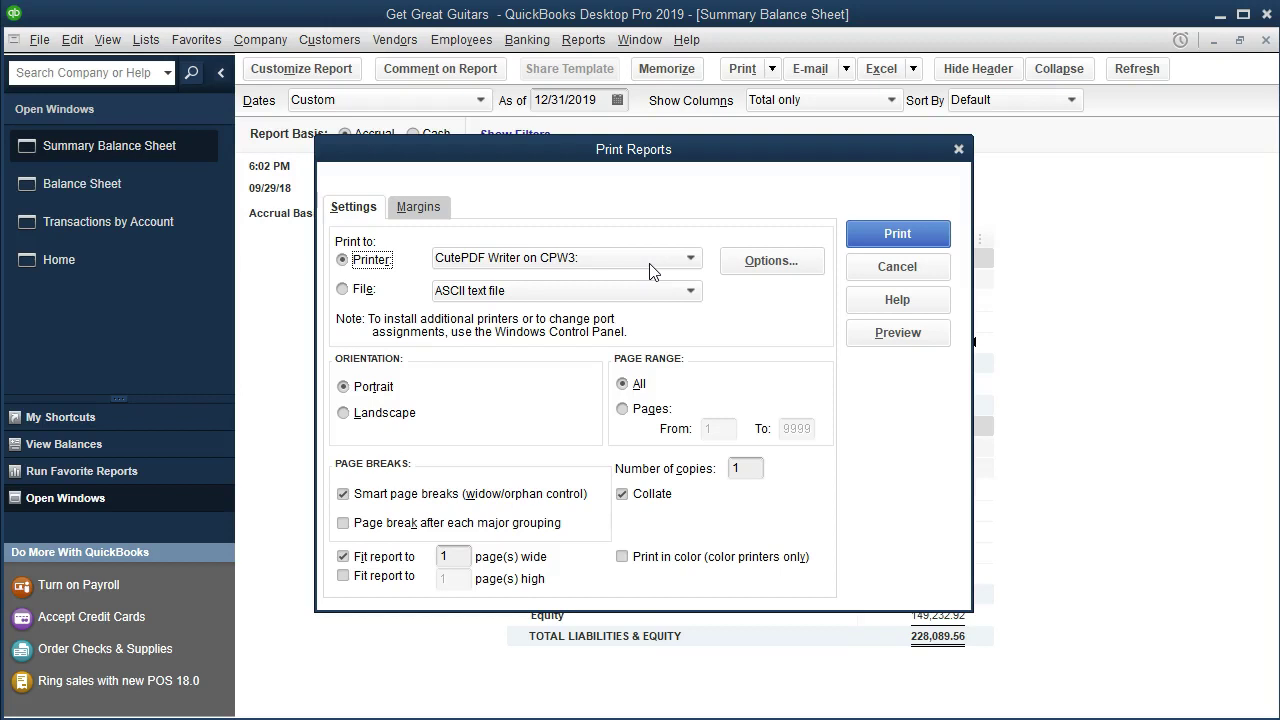
click(866, 234)
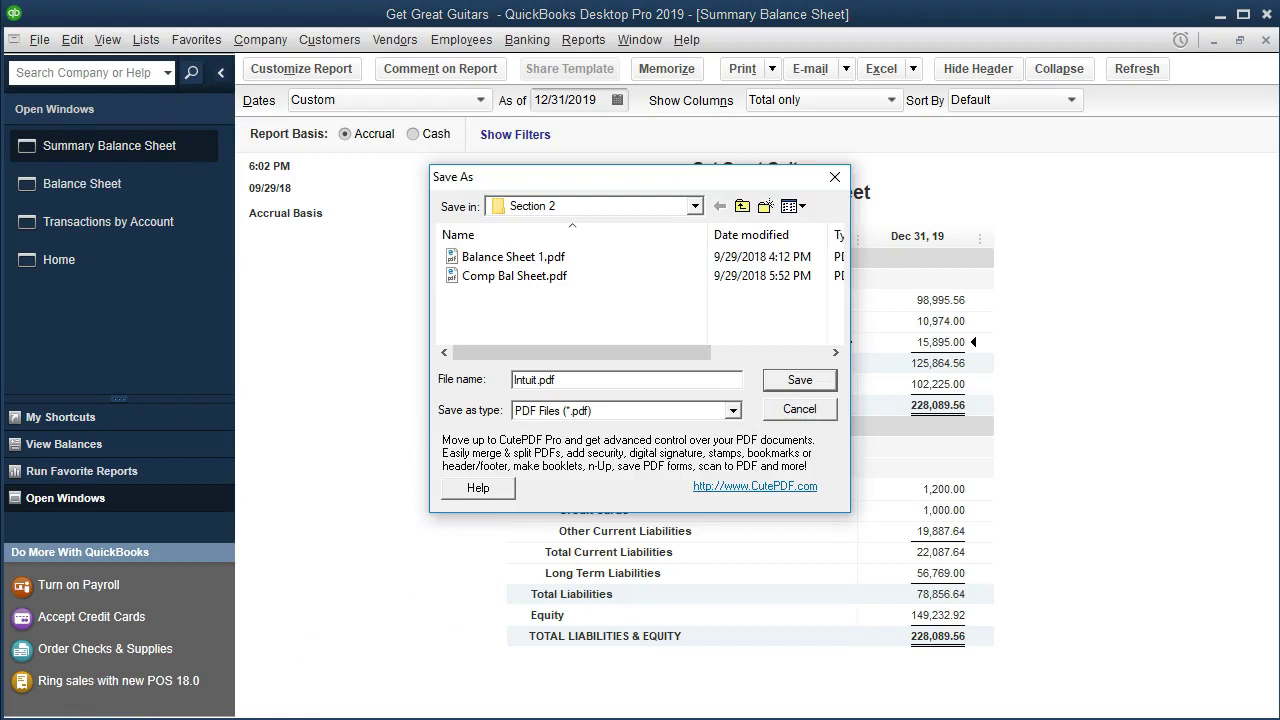
Save the printed report as a PDF file named Summary Bal Sheet in the Section 2 folder
click(524, 379)
key(Right)
key(Right)
key(Right)
key(BackSpace)
key(BackSpace)
key(BackSpace)
key(BackSpace)
key(BackSpace)
key(BackSpace)
text(Summary Bal Sheet)
click(799, 380)
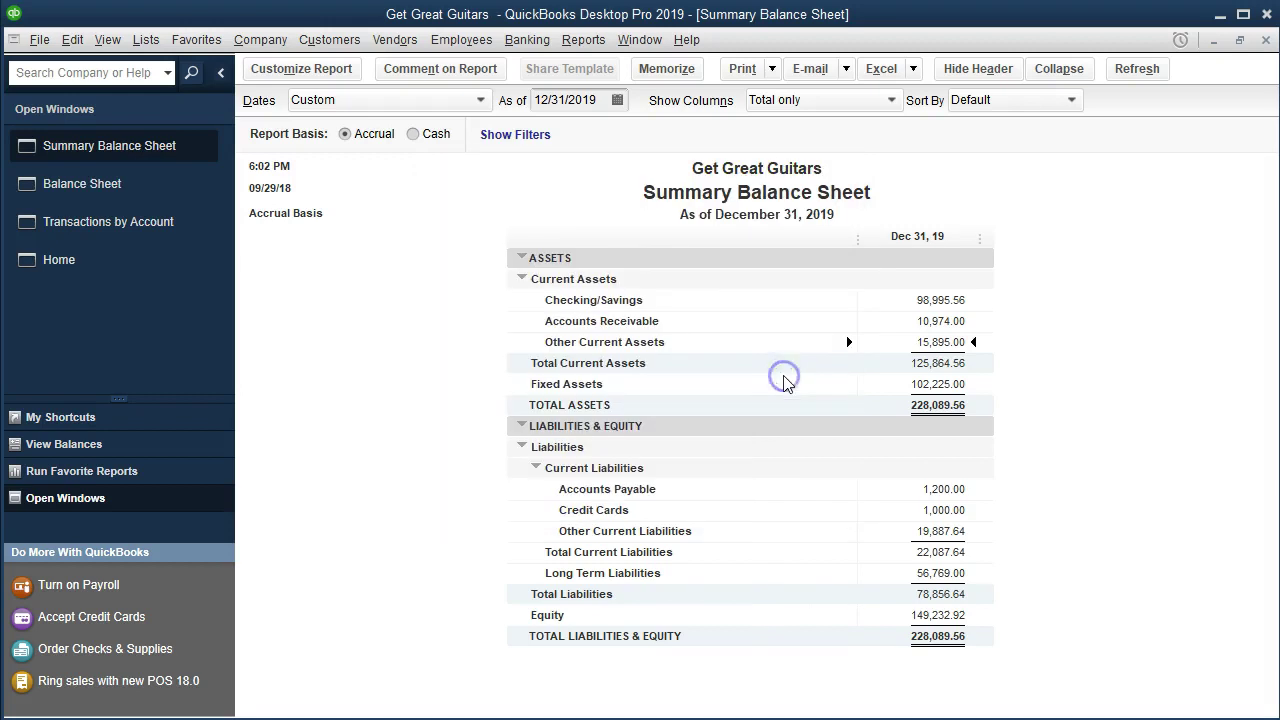